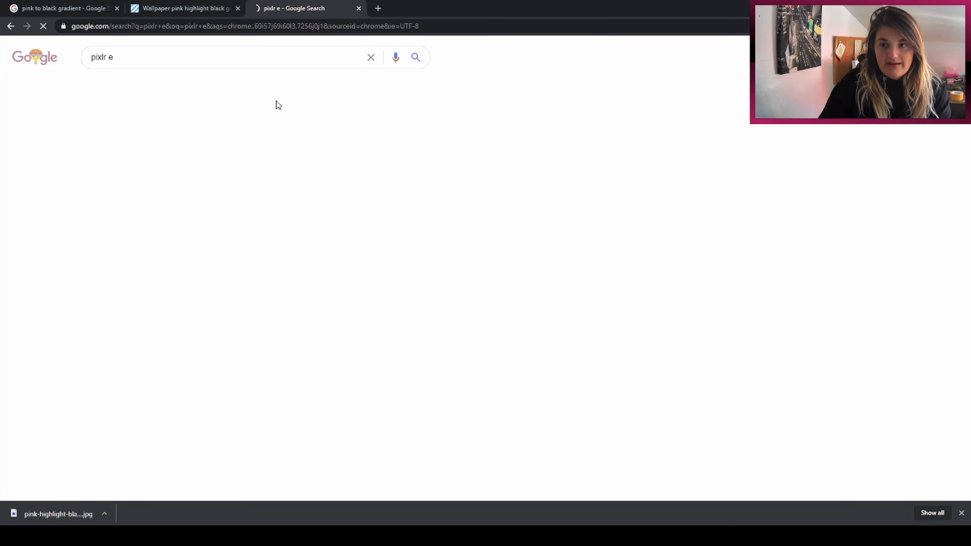
Step: Open the Pixlr E editor and create a new blank Full HD image, 1920 × 1080 px
{"action": "left_click", "coordinate": [232, 142]}
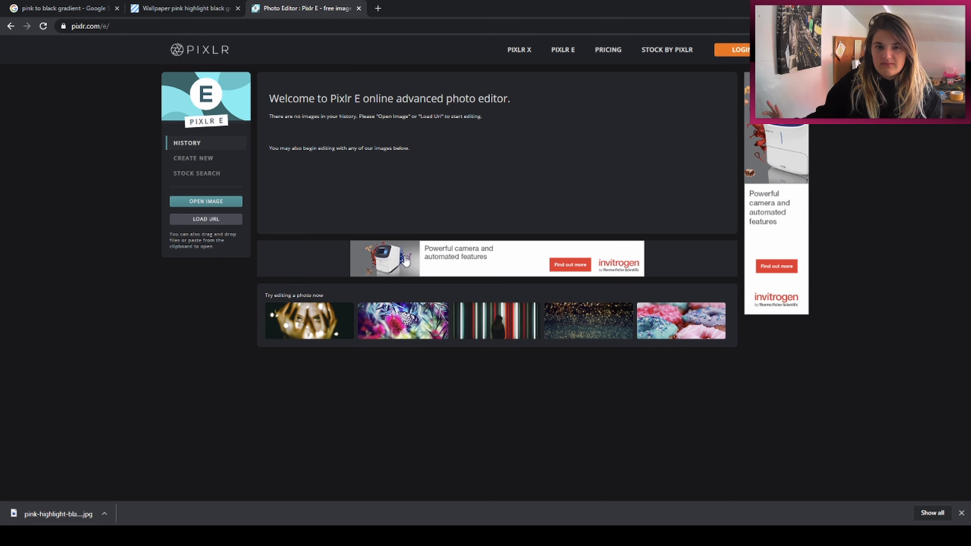
{"action": "left_click", "coordinate": [193, 158]}
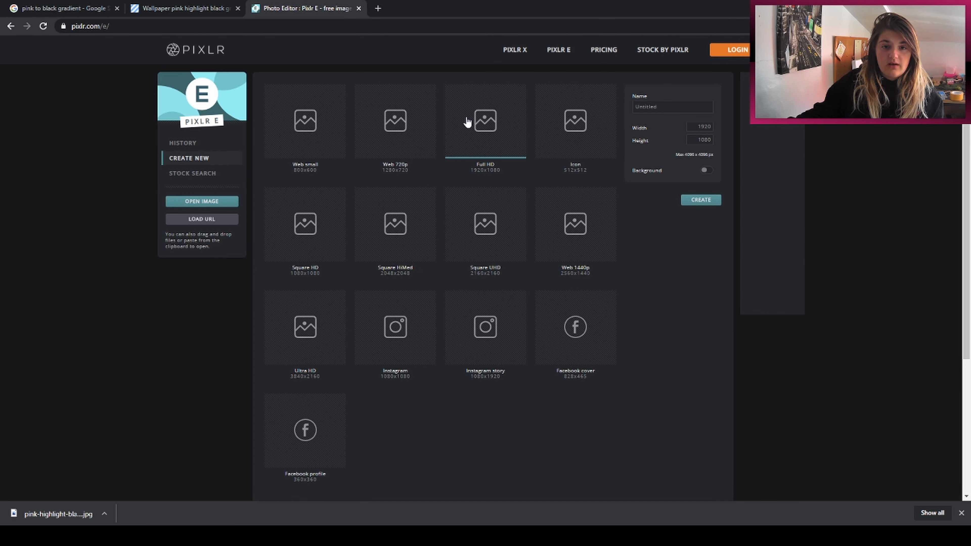
{"action": "left_click", "coordinate": [694, 203]}
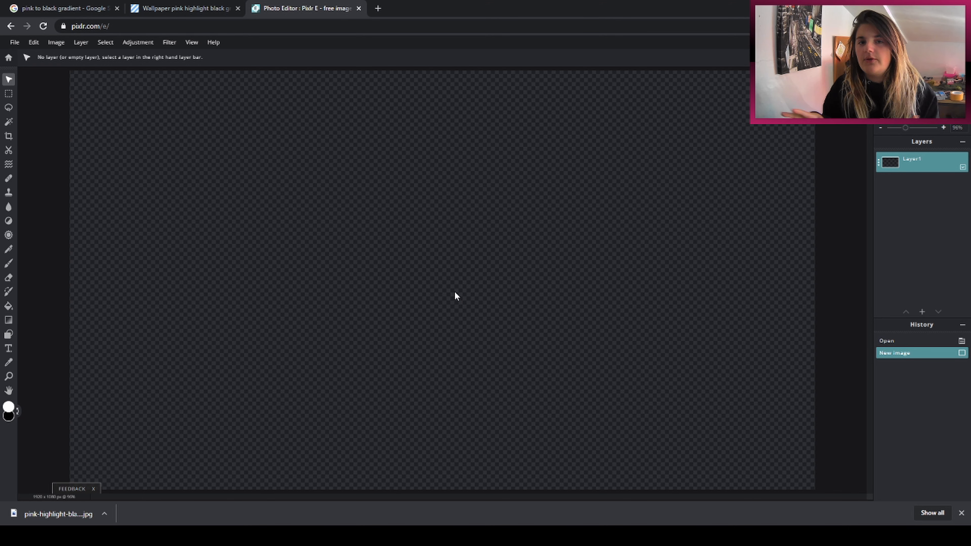
Step: Add the downloaded pink-highlight-black gradient picture as a new image layer
{"action": "scroll", "coordinate": [751, 261], "scroll_direction": "down", "scroll_amount": 1}
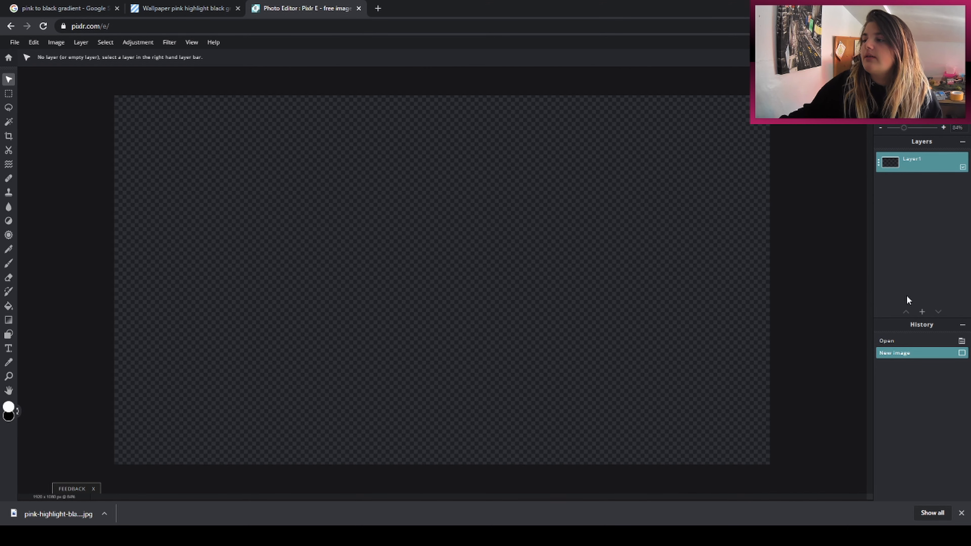
{"action": "left_click", "coordinate": [923, 312]}
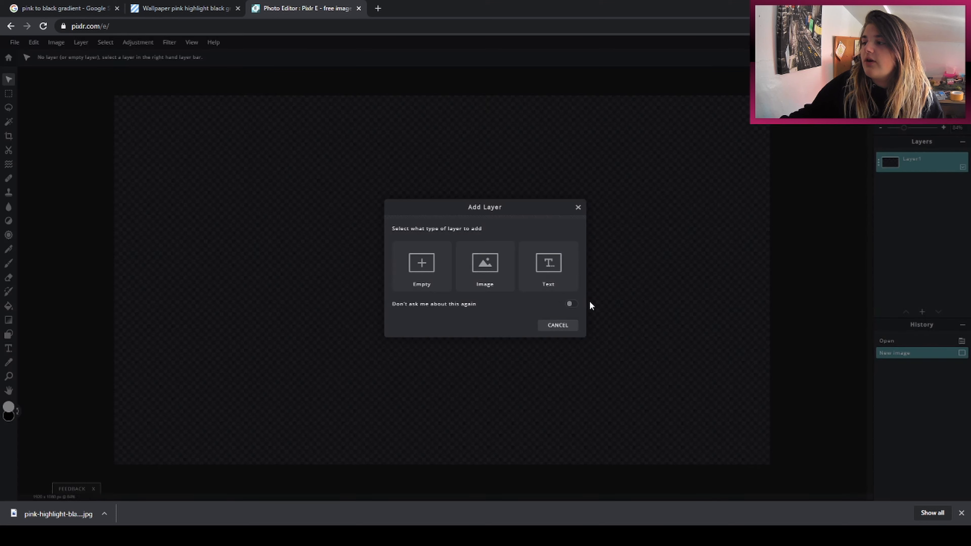
{"action": "left_click", "coordinate": [478, 284]}
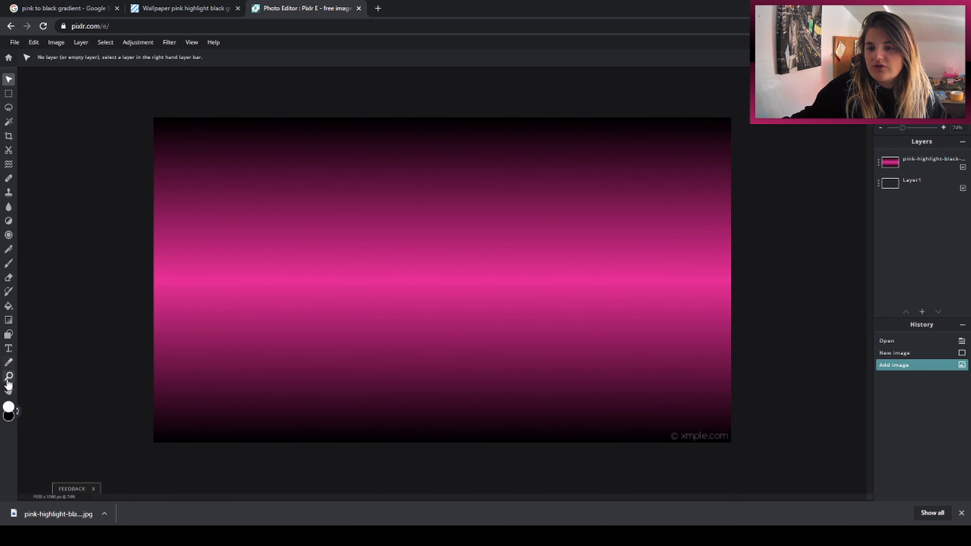
Step: Sample the black at the gradient's lower edge and brush over the xmple.com watermark on the gradient layer
{"action": "left_click", "coordinate": [9, 363]}
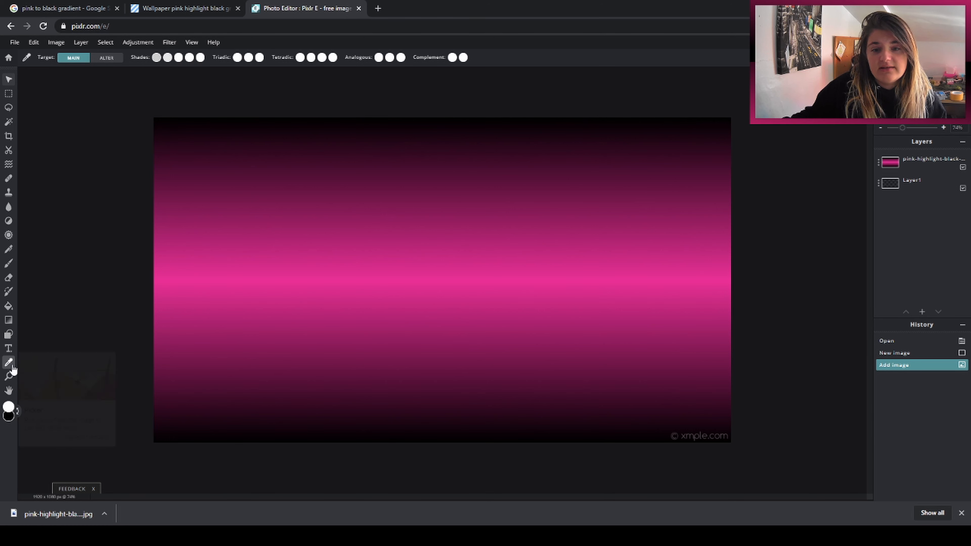
{"action": "left_click", "coordinate": [246, 439]}
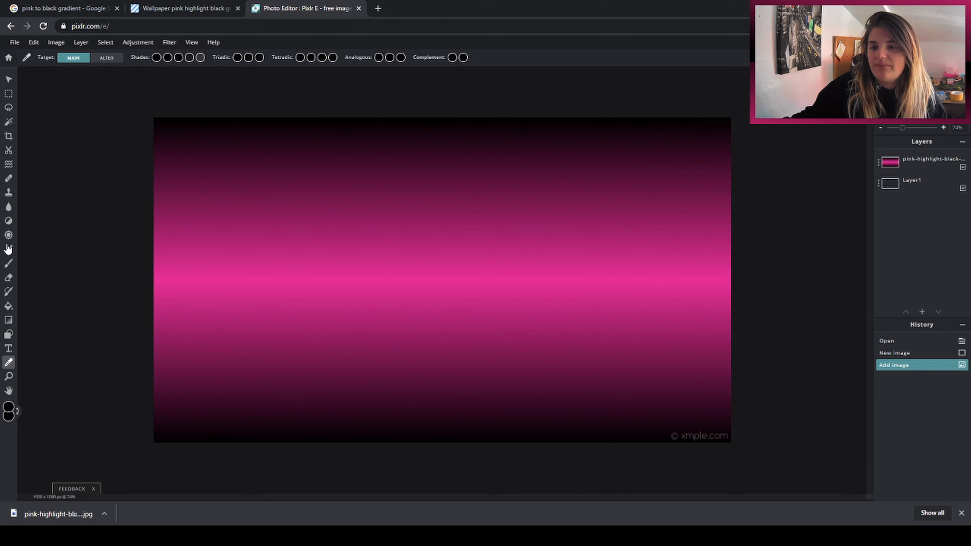
{"action": "left_click", "coordinate": [9, 268]}
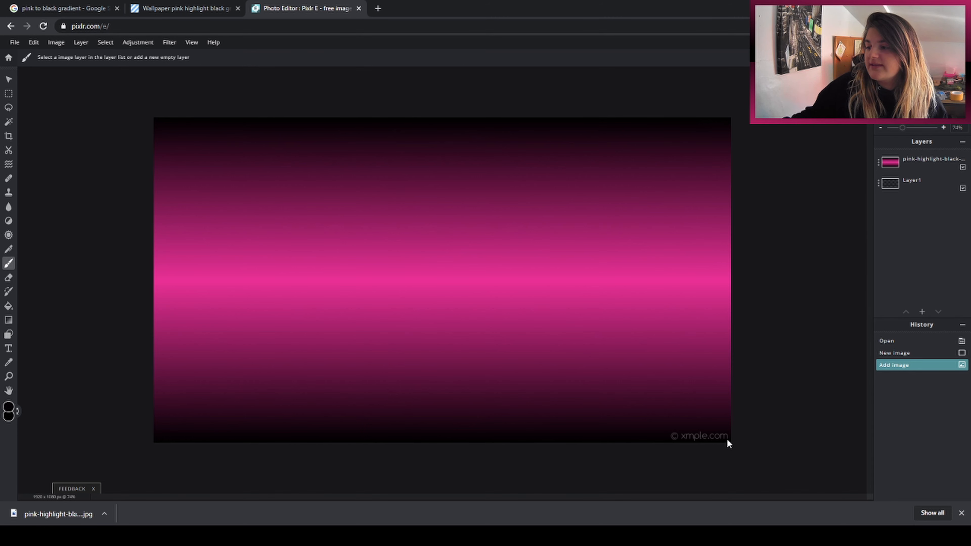
{"action": "left_click", "coordinate": [922, 162]}
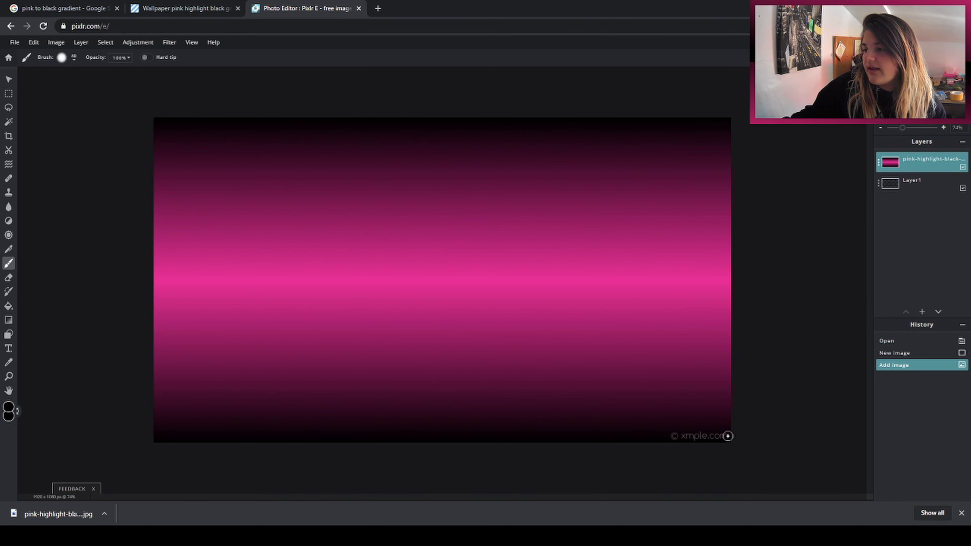
{"action": "mouse_move", "coordinate": [728, 436]}
{"action": "left_mouse_down"}
{"action": "mouse_move", "coordinate": [660, 438]}
{"action": "mouse_move", "coordinate": [725, 437]}
{"action": "mouse_move", "coordinate": [680, 439]}
{"action": "left_mouse_up"}
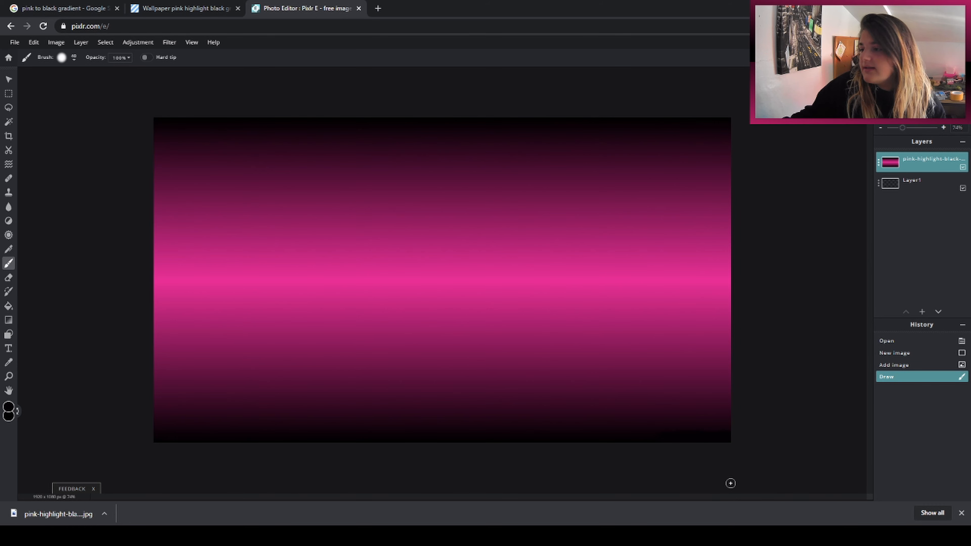
{"action": "scroll", "coordinate": [730, 484], "scroll_direction": "up", "scroll_amount": 3}
{"action": "left_click_drag", "start_coordinate": [869, 436], "coordinate": [869, 459]}
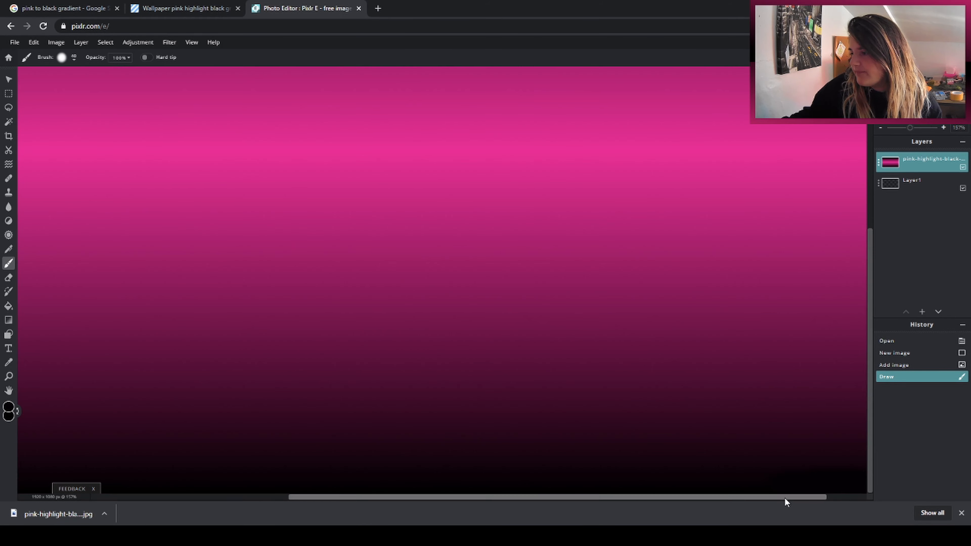
{"action": "left_click_drag", "start_coordinate": [766, 498], "coordinate": [807, 498]}
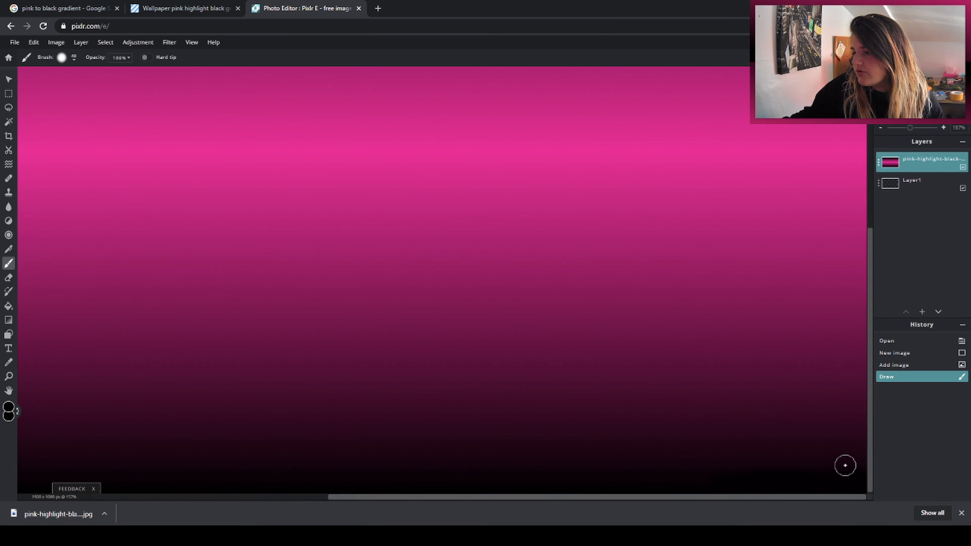
{"action": "scroll", "coordinate": [695, 459], "scroll_direction": "down", "scroll_amount": 3}
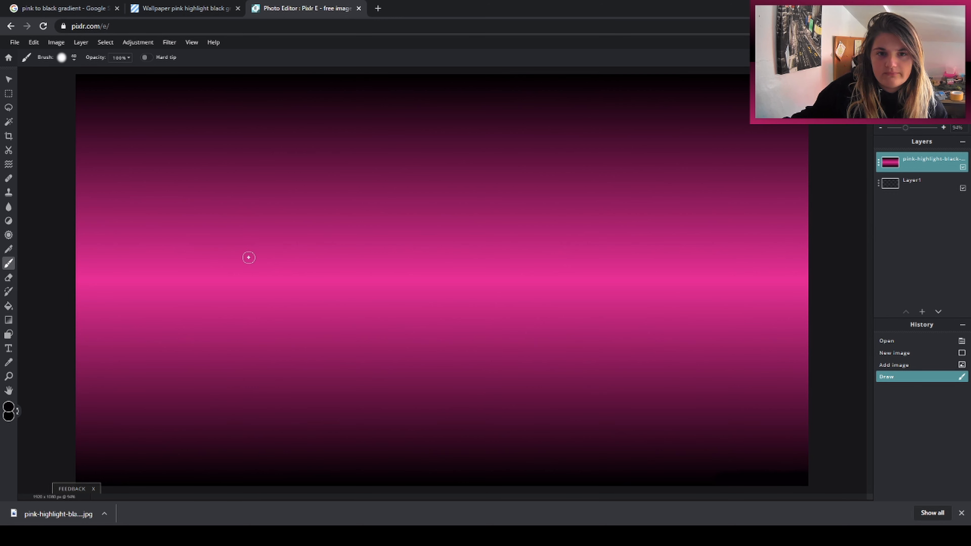
Step: Set both the main and the alternate colour to white (#FFFFFF)
{"action": "scroll", "coordinate": [293, 263], "scroll_direction": "down", "scroll_amount": 1}
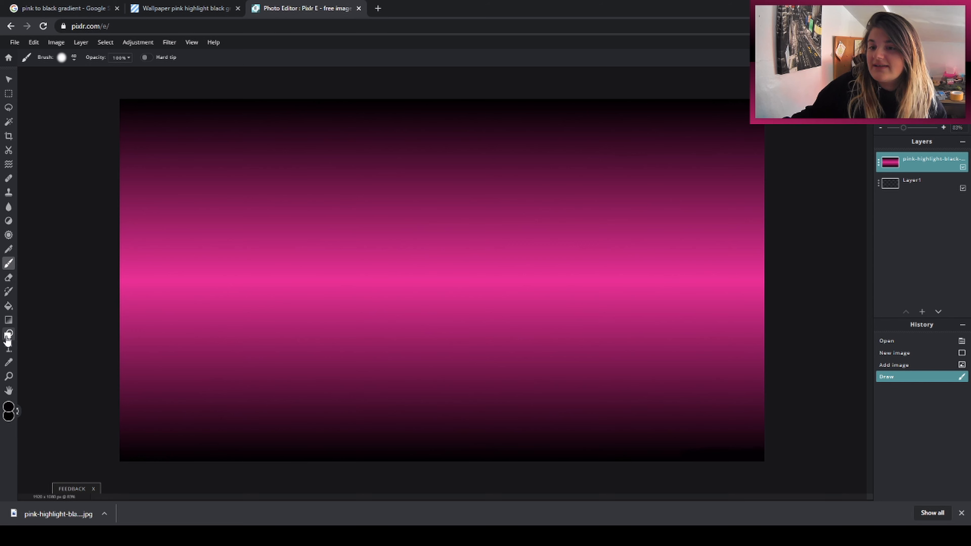
{"action": "left_click", "coordinate": [7, 409]}
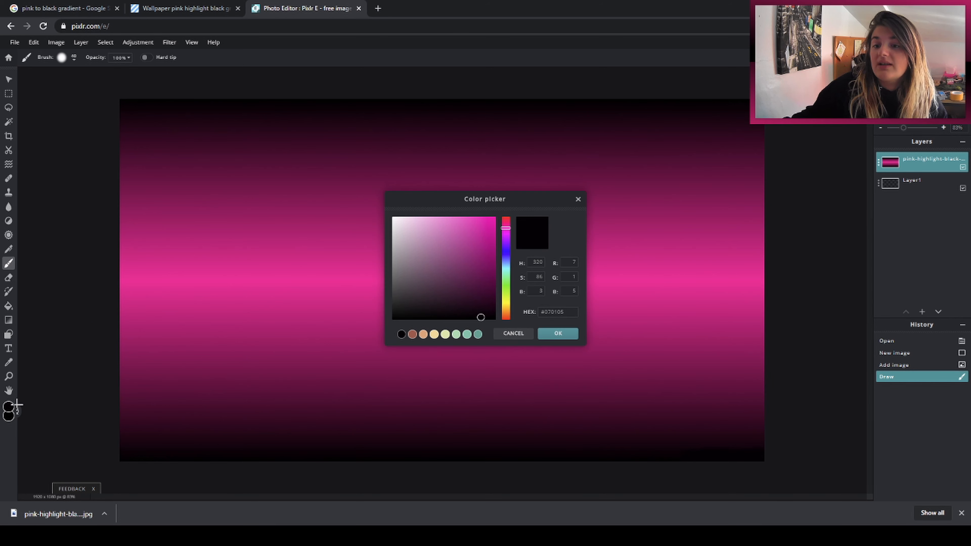
{"action": "left_click_drag", "start_coordinate": [413, 261], "coordinate": [331, 153]}
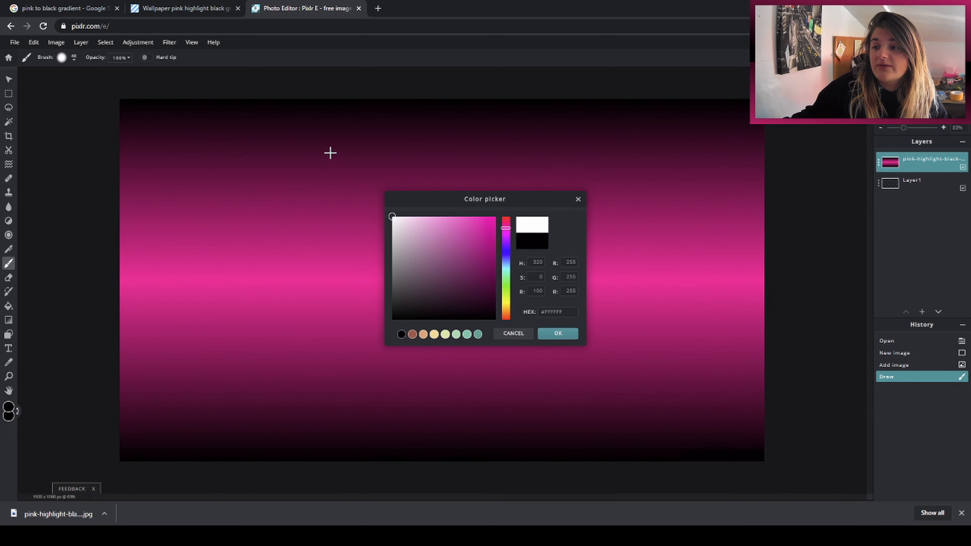
{"action": "left_click", "coordinate": [559, 334]}
{"action": "left_click", "coordinate": [11, 417]}
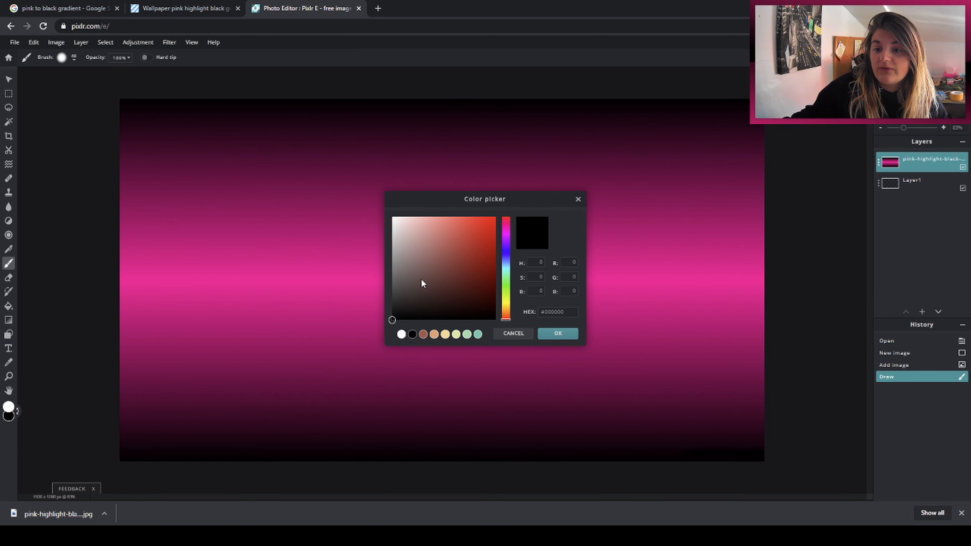
{"action": "left_click_drag", "start_coordinate": [422, 280], "coordinate": [366, 163]}
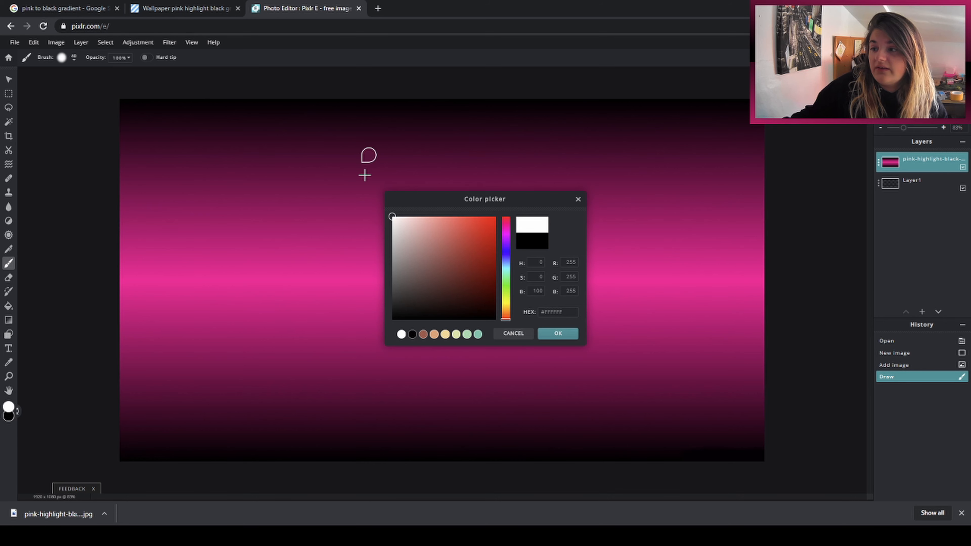
{"action": "left_click", "coordinate": [558, 334]}
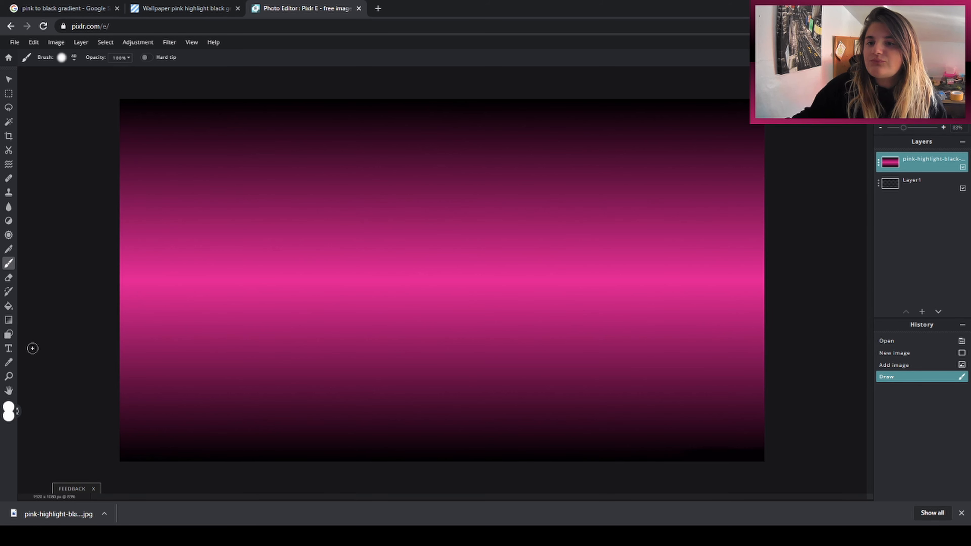
Step: Add an empty layer and draw a filled white rectangle about 1820 × 969 px on it, leaving a gradient border around it
{"action": "left_click", "coordinate": [8, 336]}
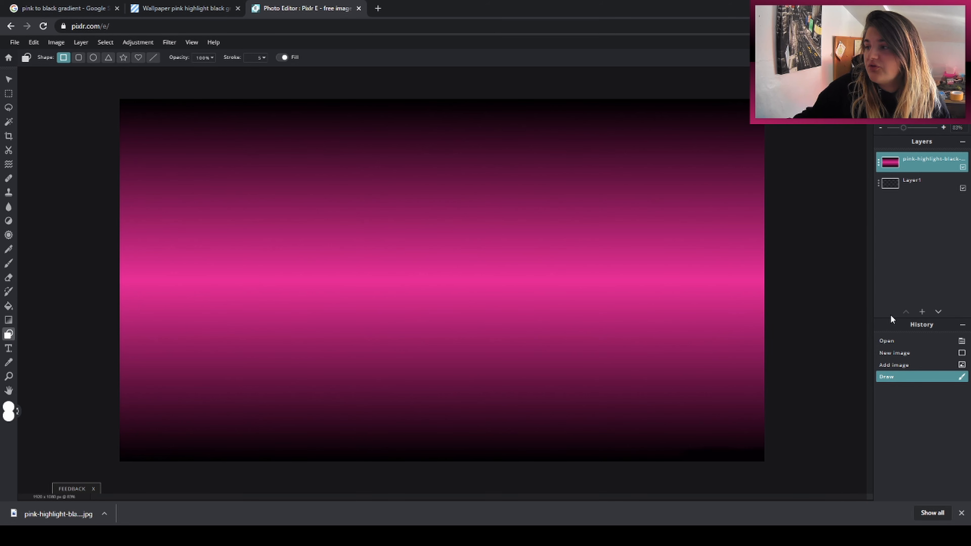
{"action": "left_click", "coordinate": [922, 312]}
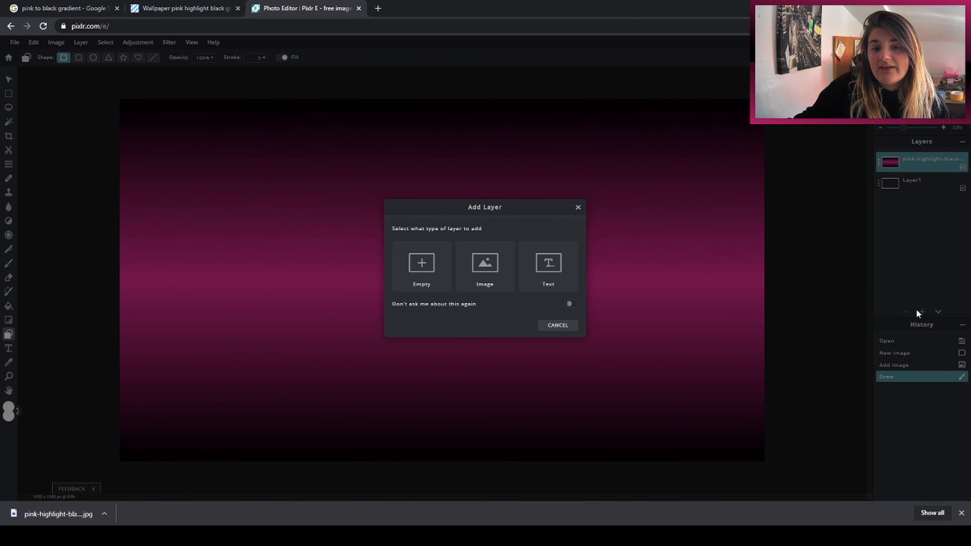
{"action": "left_click", "coordinate": [418, 262]}
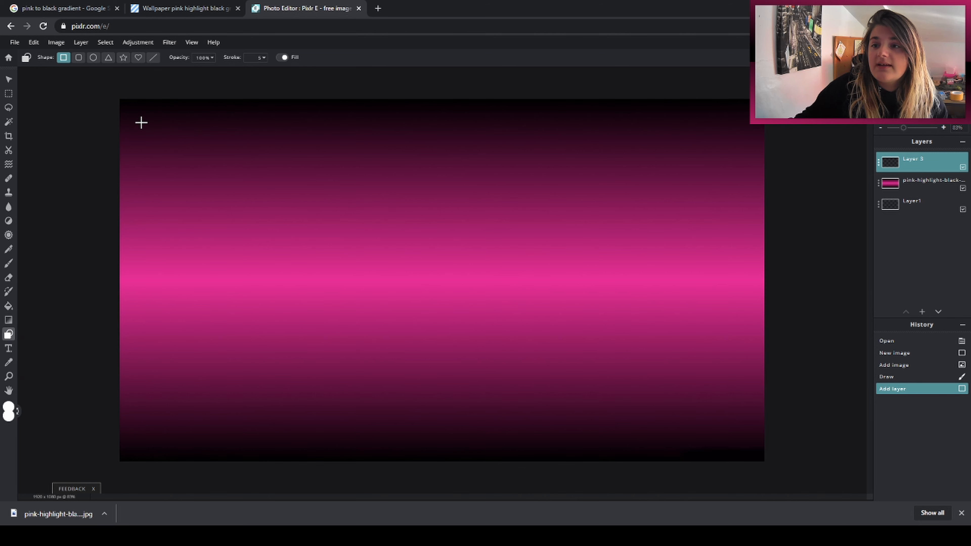
{"action": "left_click_drag", "start_coordinate": [140, 123], "coordinate": [176, 144]}
{"action": "left_click_drag", "start_coordinate": [228, 172], "coordinate": [752, 449]}
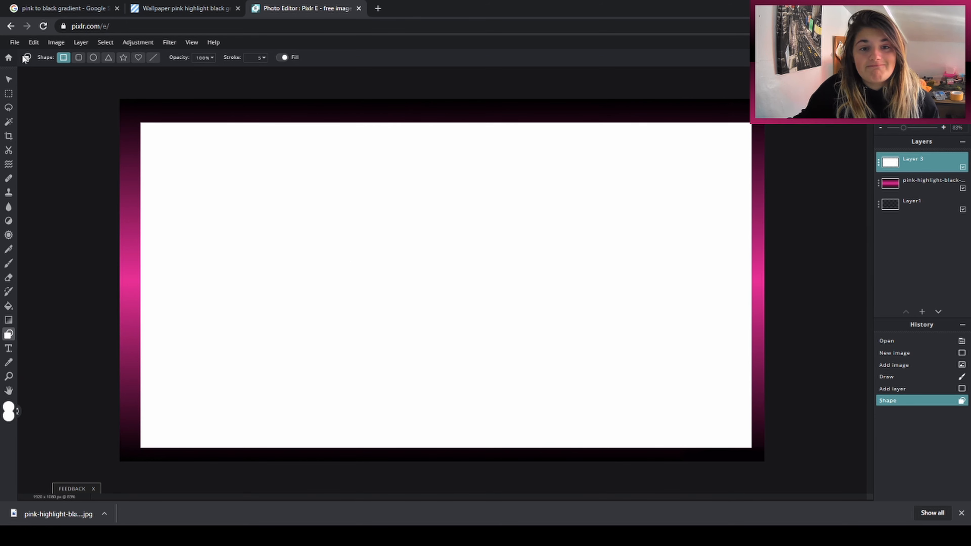
Step: Move the white rectangle around the canvas with the Arrange tool, ending at about left 37 and top 37
{"action": "left_click", "coordinate": [9, 79]}
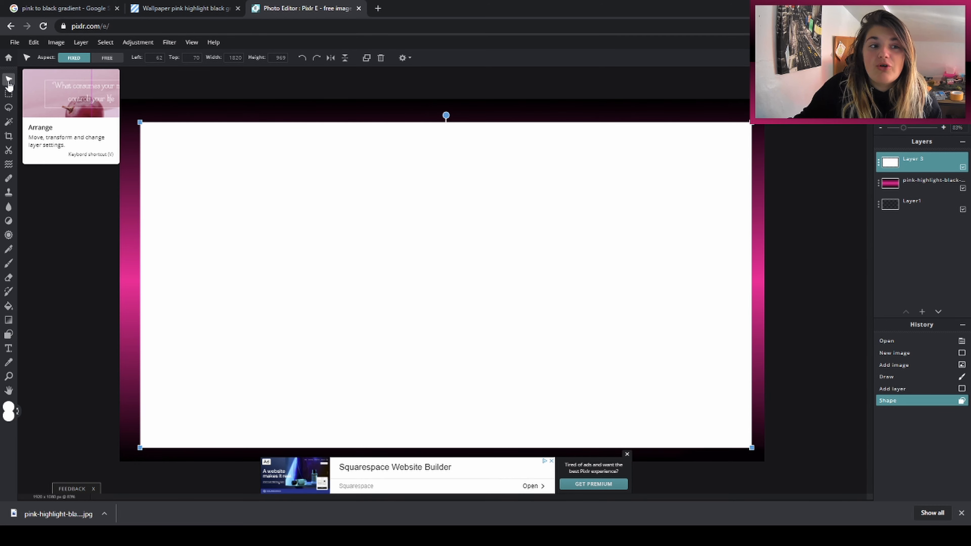
{"action": "left_click_drag", "start_coordinate": [321, 221], "coordinate": [59, 140]}
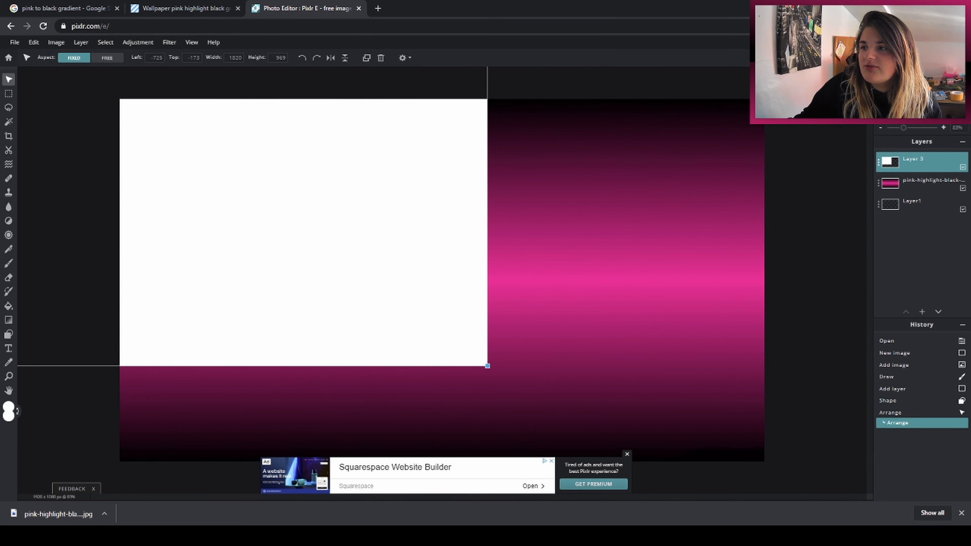
{"action": "left_click_drag", "start_coordinate": [392, 308], "coordinate": [643, 378]}
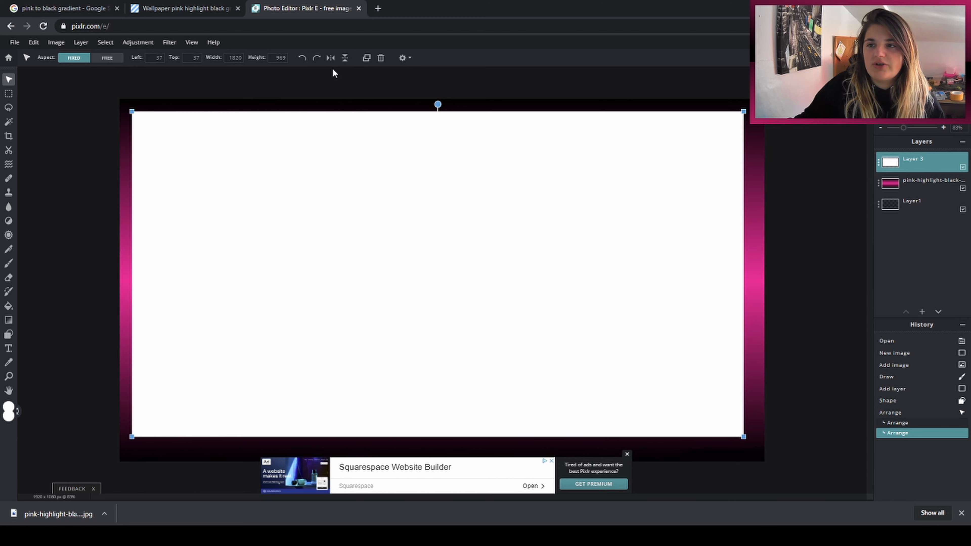
Step: Switch the white rectangle's aspect to free, position it at left 50 and top 50, and deselect its layer
{"action": "left_click", "coordinate": [99, 58]}
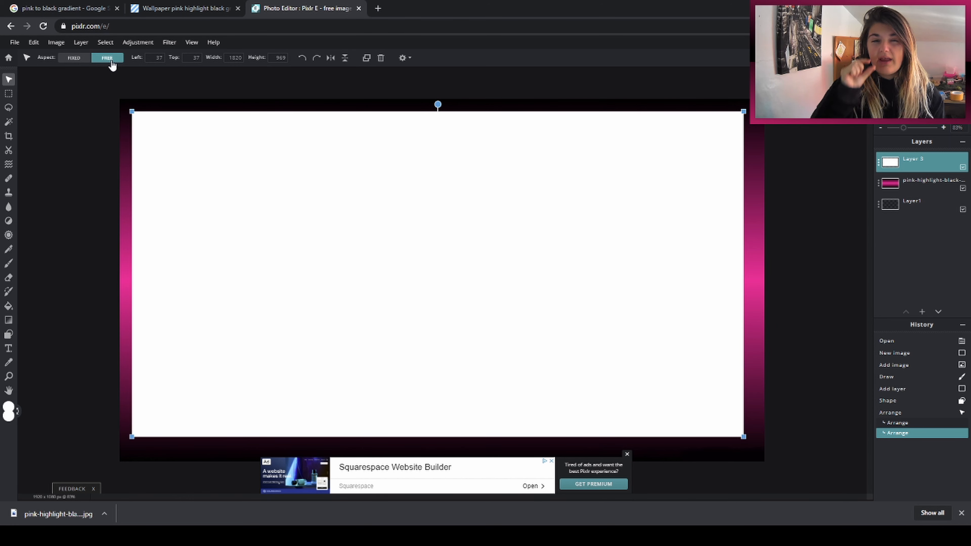
{"action": "left_click", "coordinate": [154, 58]}
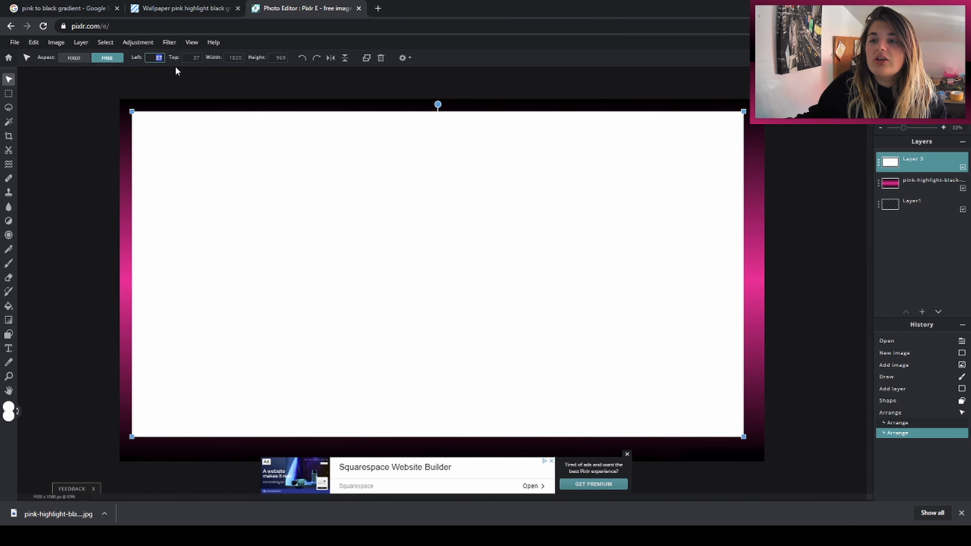
{"action": "type", "text": "50"}
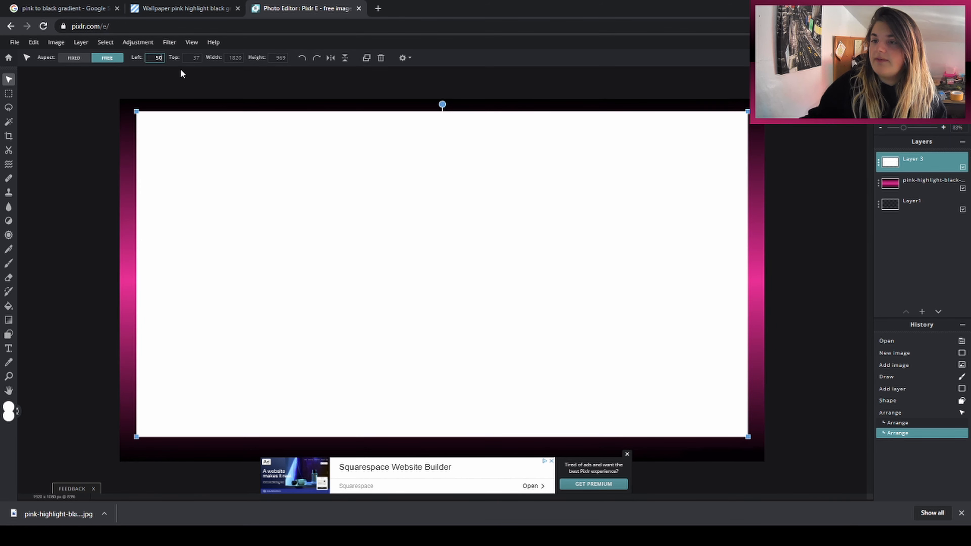
{"action": "left_click", "coordinate": [188, 53]}
{"action": "type", "text": "50"}
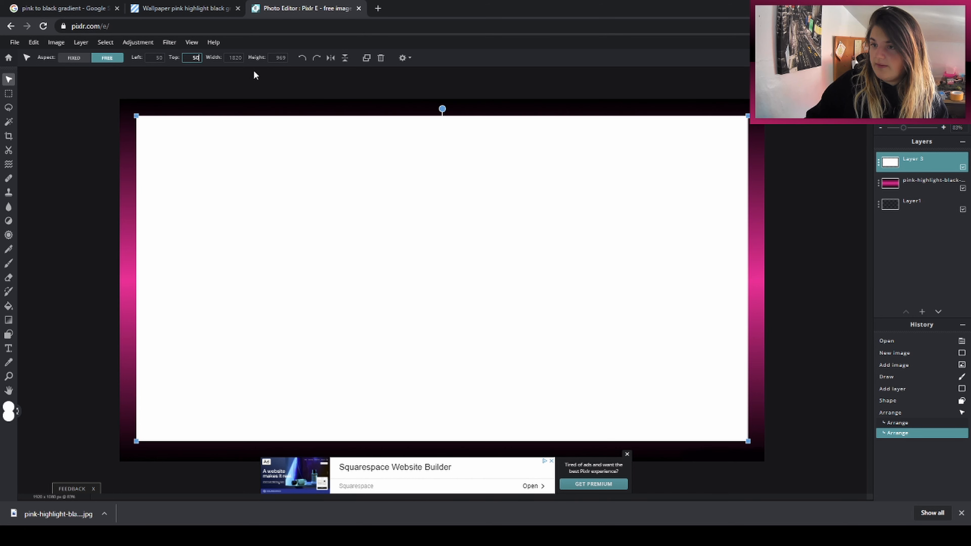
{"action": "left_click", "coordinate": [241, 91]}
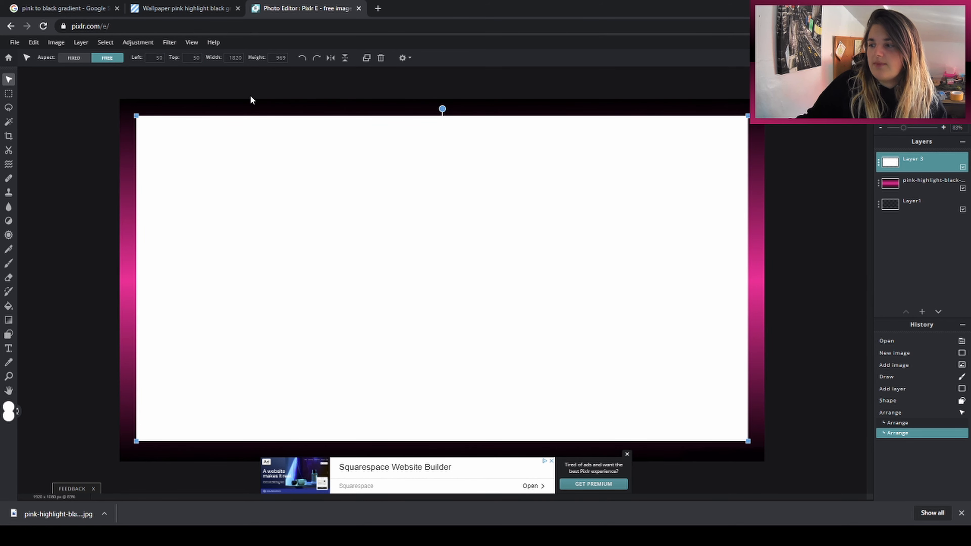
{"action": "left_click", "coordinate": [833, 123]}
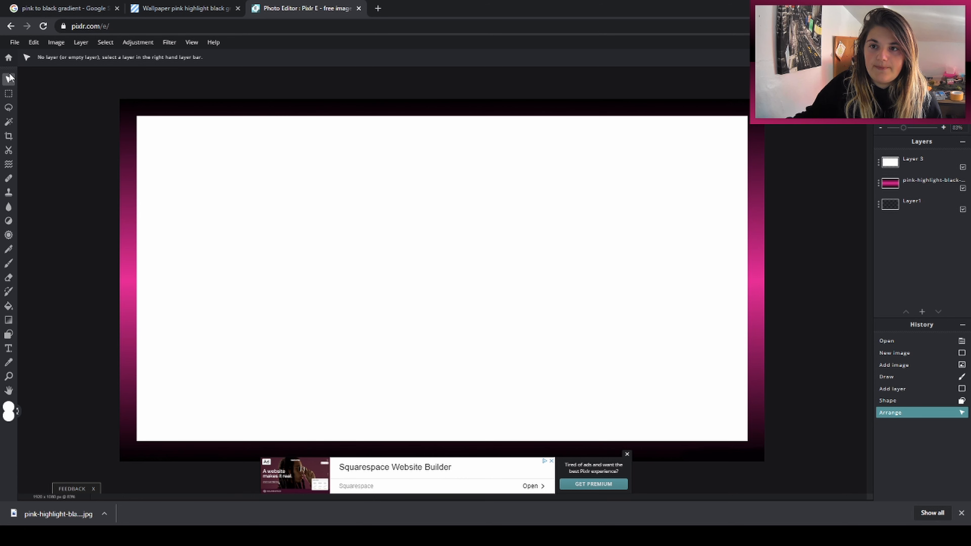
Step: Reselect the white rectangle with the Arrange tool and set its top position to 50
{"action": "left_click_drag", "start_coordinate": [217, 177], "coordinate": [216, 171]}
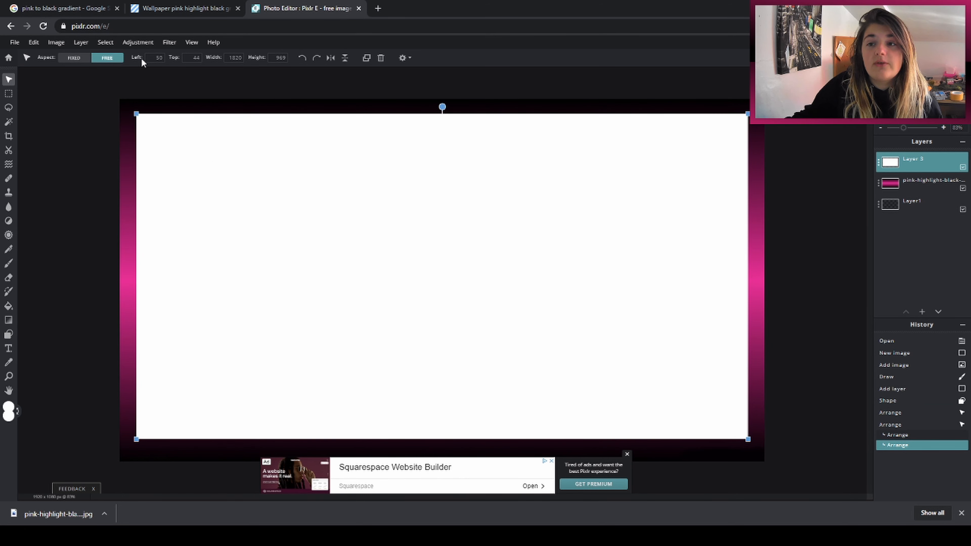
{"action": "left_click", "coordinate": [195, 57]}
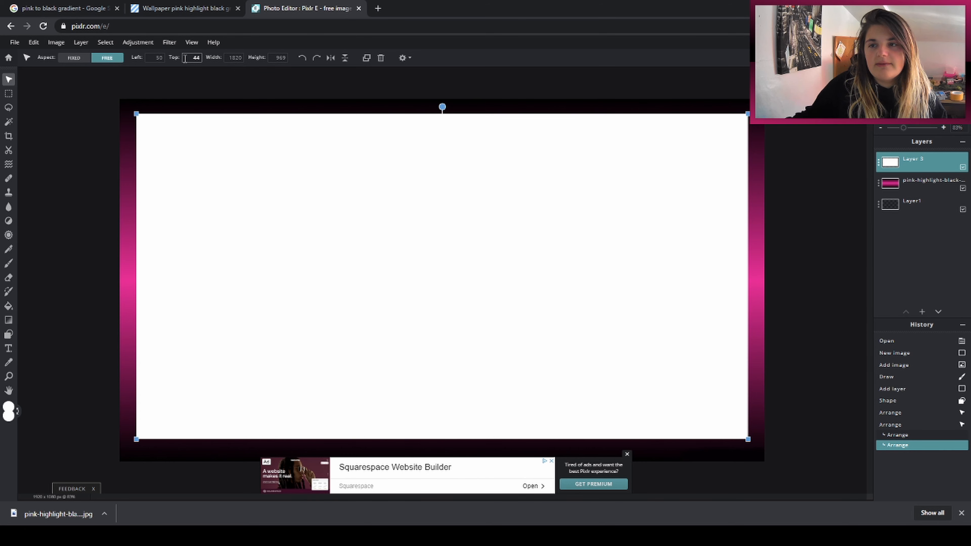
{"action": "type", "text": "50"}
{"action": "key", "text": "Return"}
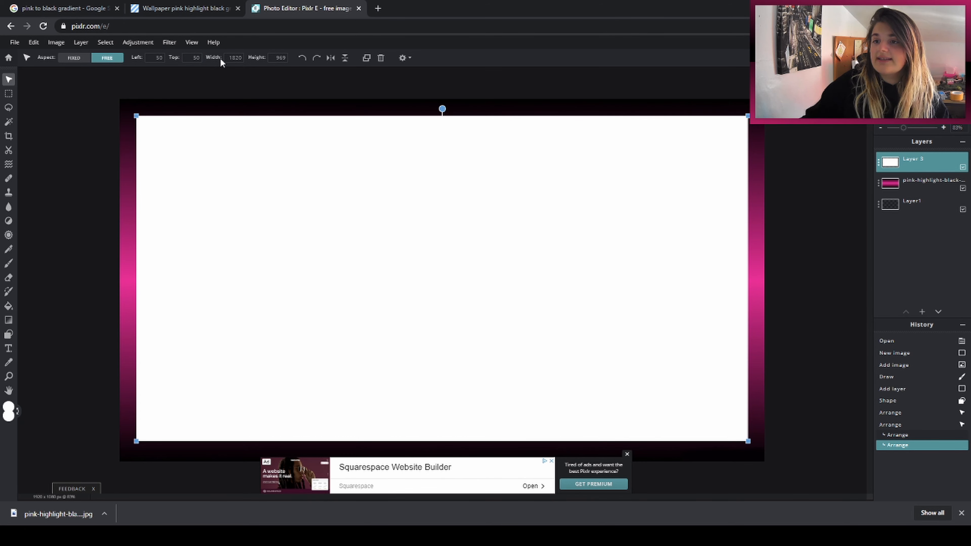
Step: Set the white rectangle's height to 980, close the advertising banner, and deselect the layer
{"action": "left_click", "coordinate": [231, 58]}
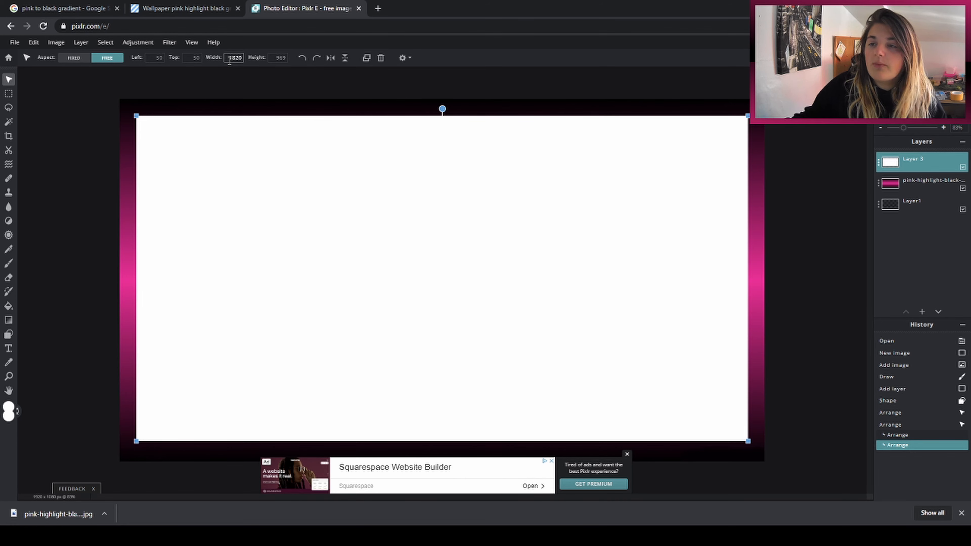
{"action": "left_click", "coordinate": [237, 60]}
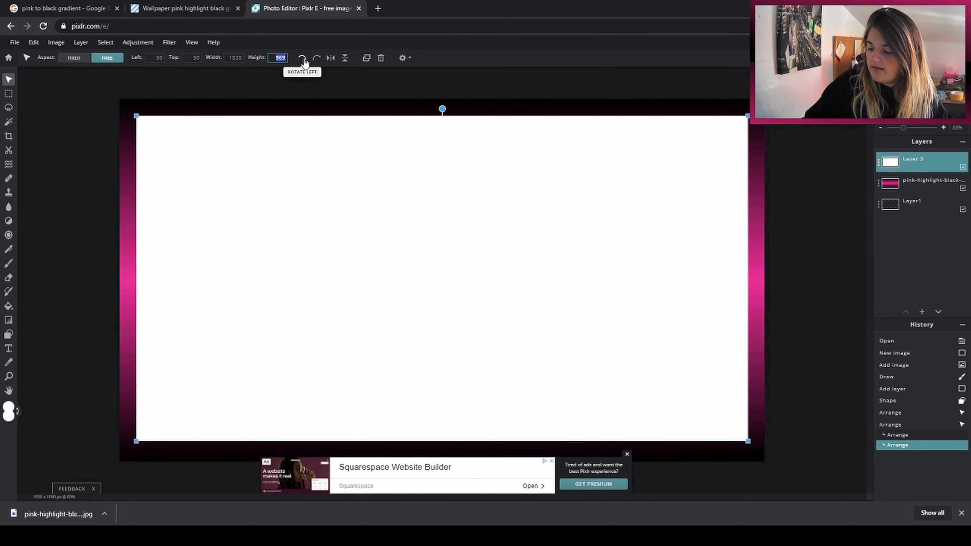
{"action": "key", "text": "BackSpace"}
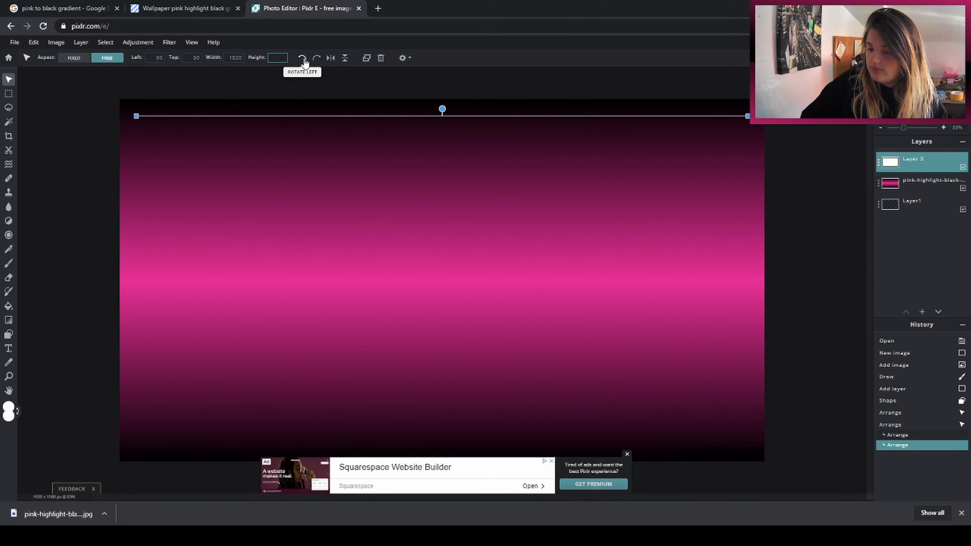
{"action": "type", "text": "980"}
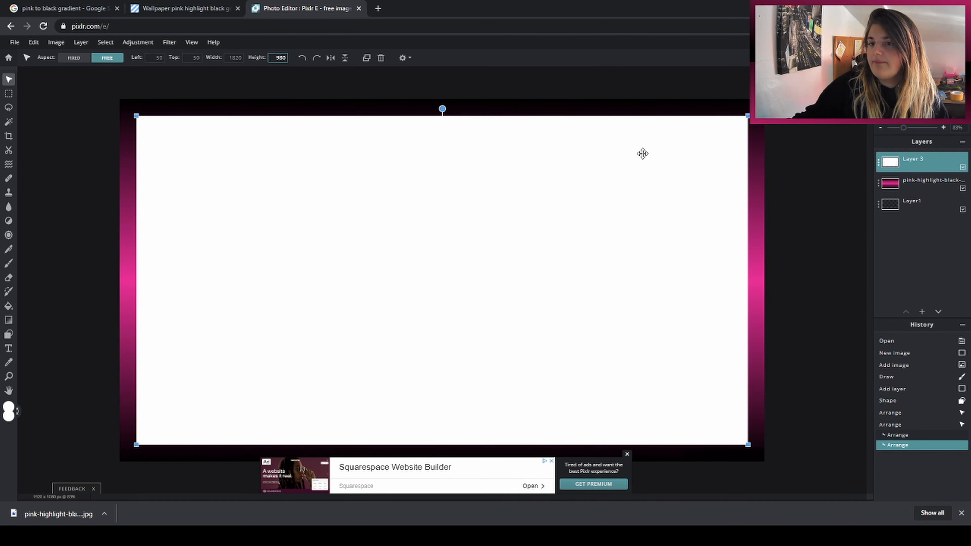
{"action": "left_click", "coordinate": [810, 163]}
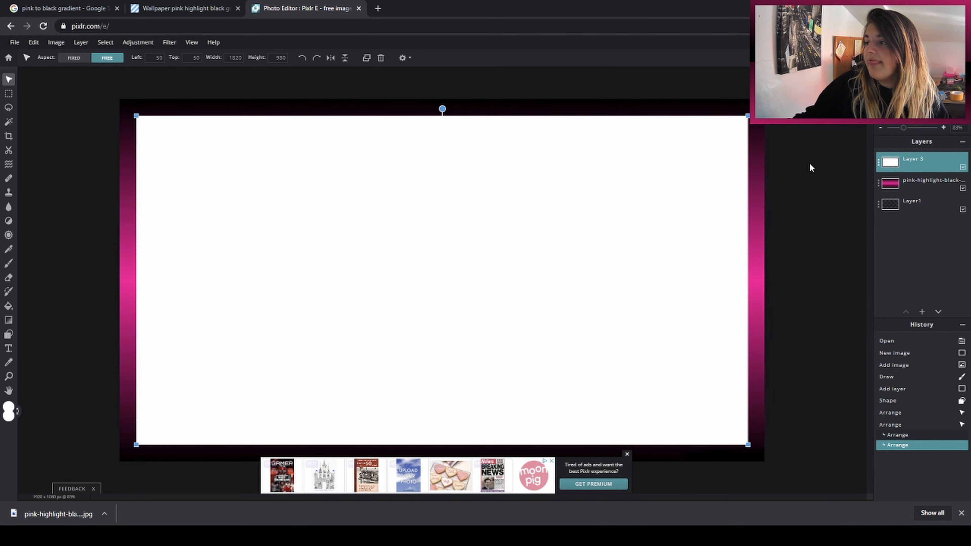
{"action": "left_click", "coordinate": [627, 454]}
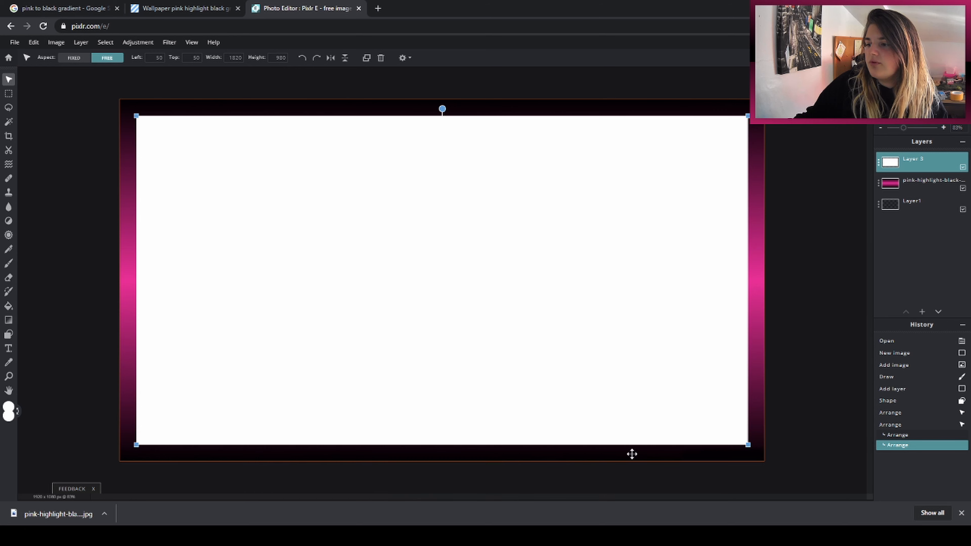
{"action": "left_click", "coordinate": [813, 381]}
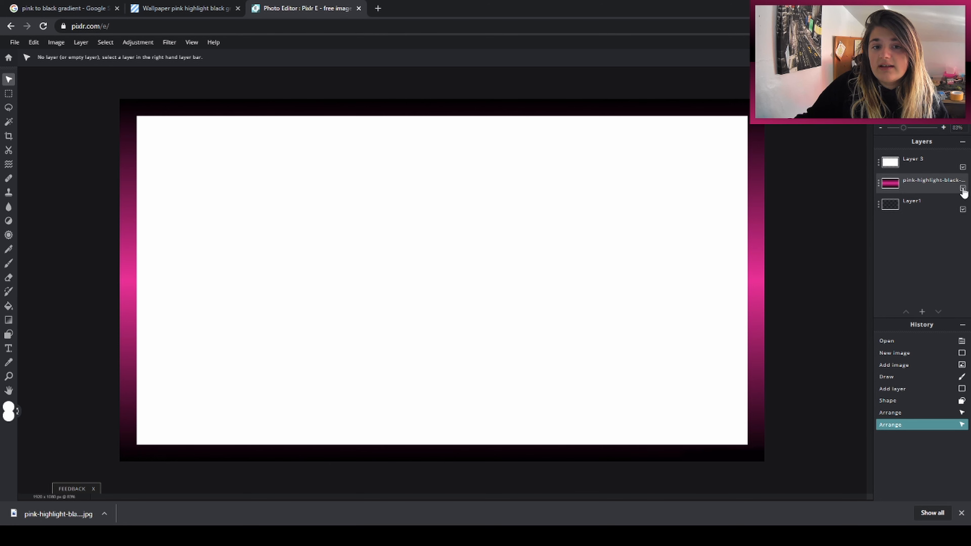
Step: Hide the empty base layer and merge the visible white rectangle and gradient layers into one
{"action": "left_click", "coordinate": [963, 210]}
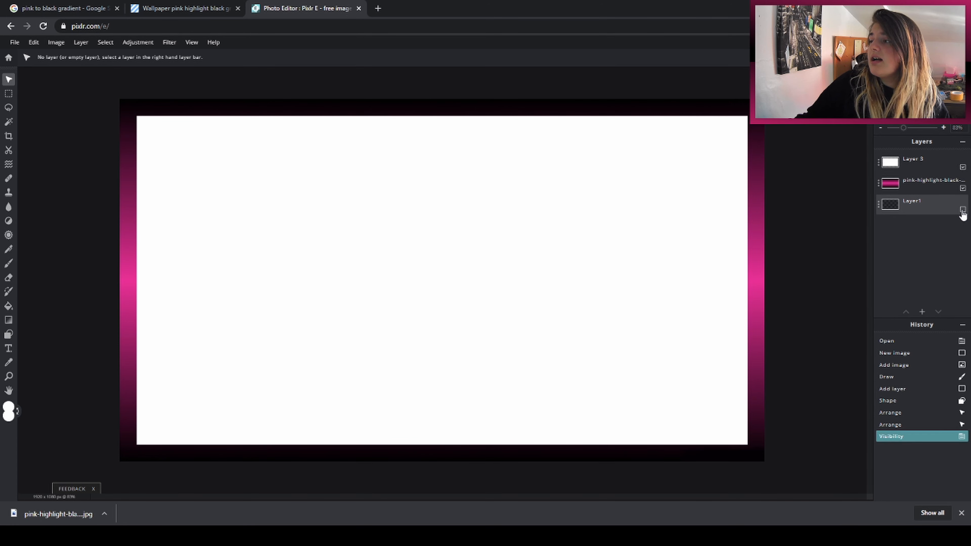
{"action": "left_click", "coordinate": [930, 183]}
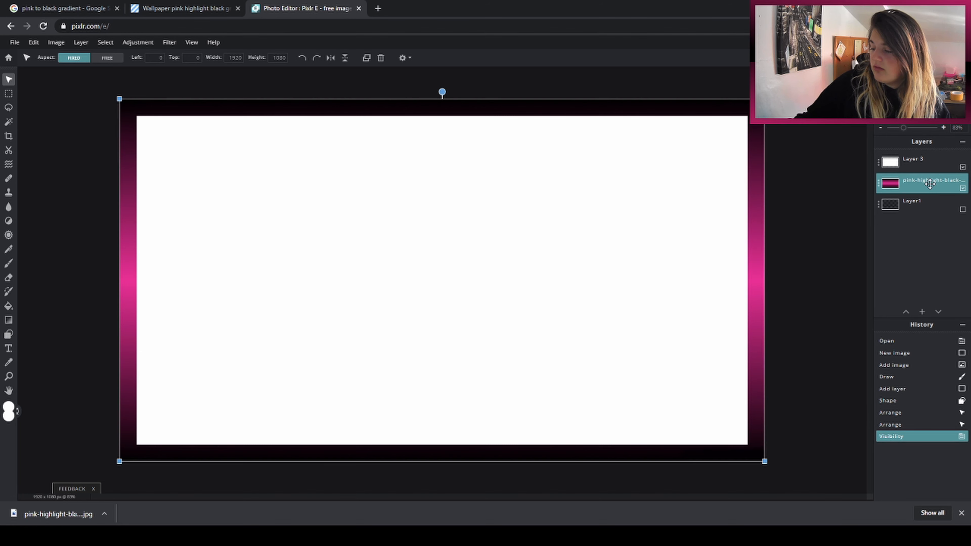
{"action": "left_click", "coordinate": [930, 183]}
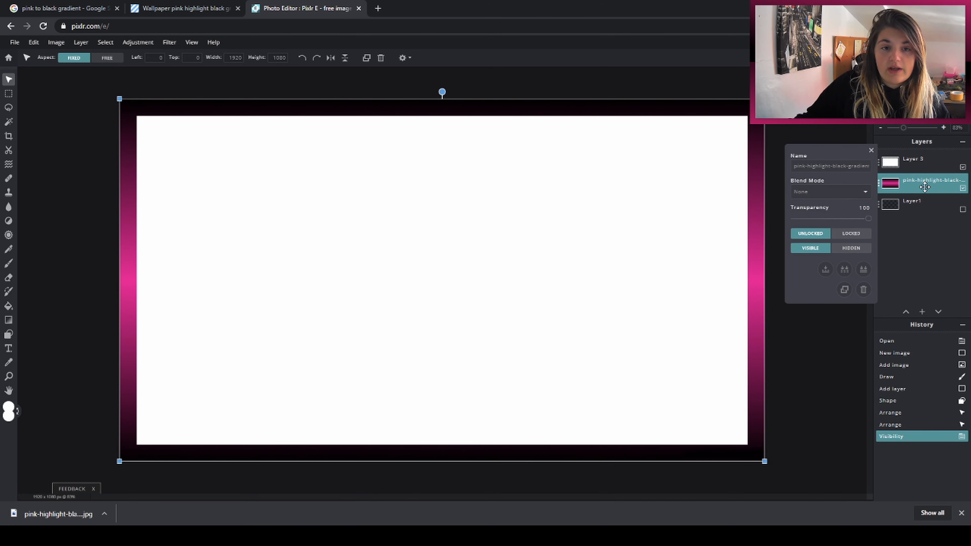
{"action": "left_click", "coordinate": [845, 271]}
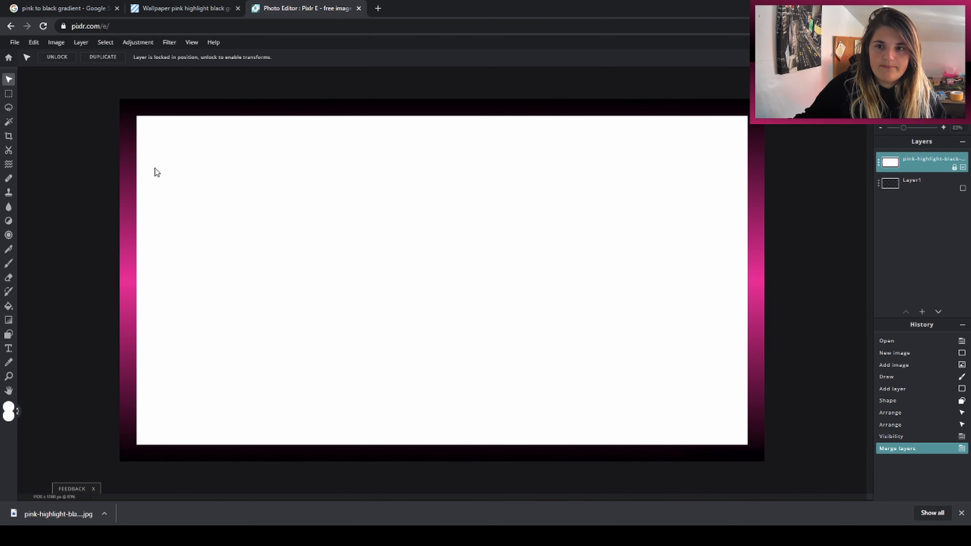
Step: Cut the white centre out of the merged layer with the Cutout magic wand in remove-from-mask mode
{"action": "left_click", "coordinate": [9, 150]}
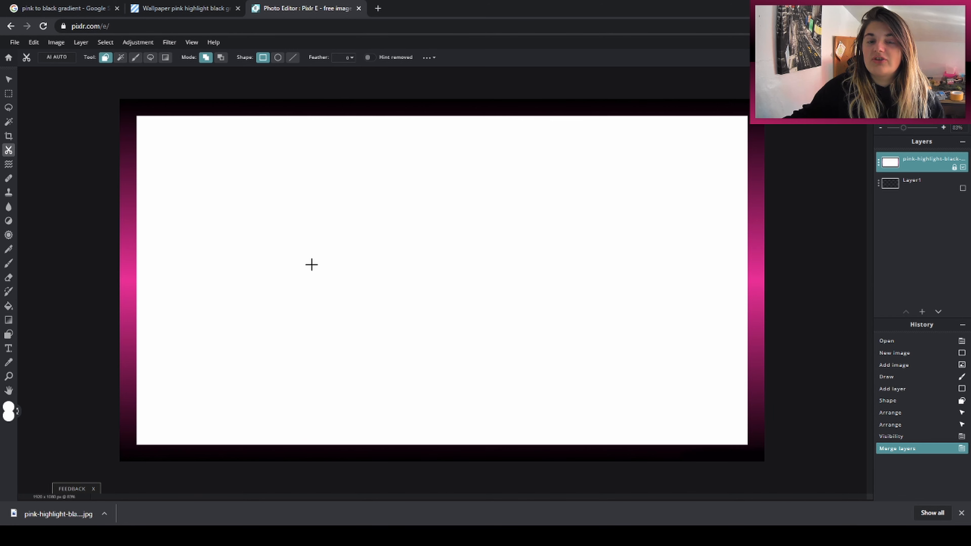
{"action": "left_click", "coordinate": [221, 58]}
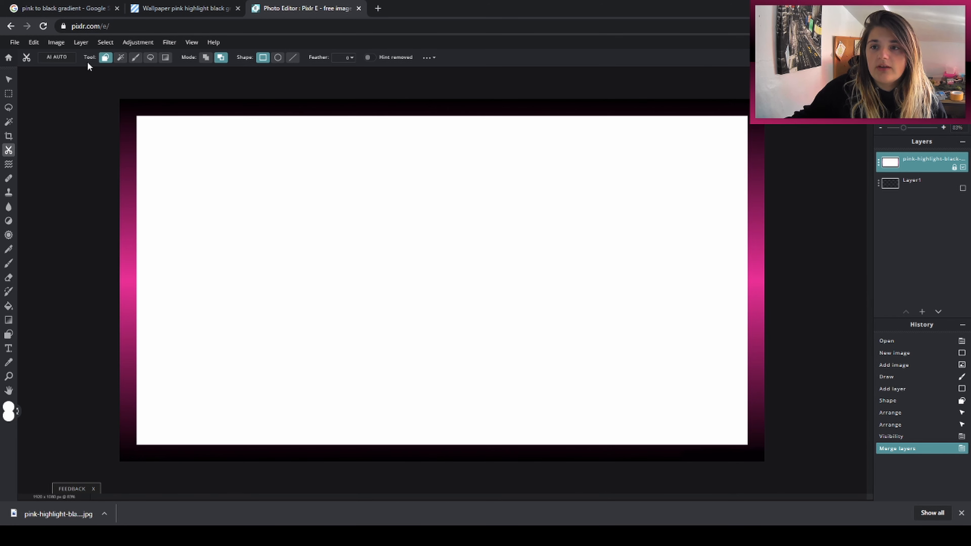
{"action": "left_click", "coordinate": [120, 63]}
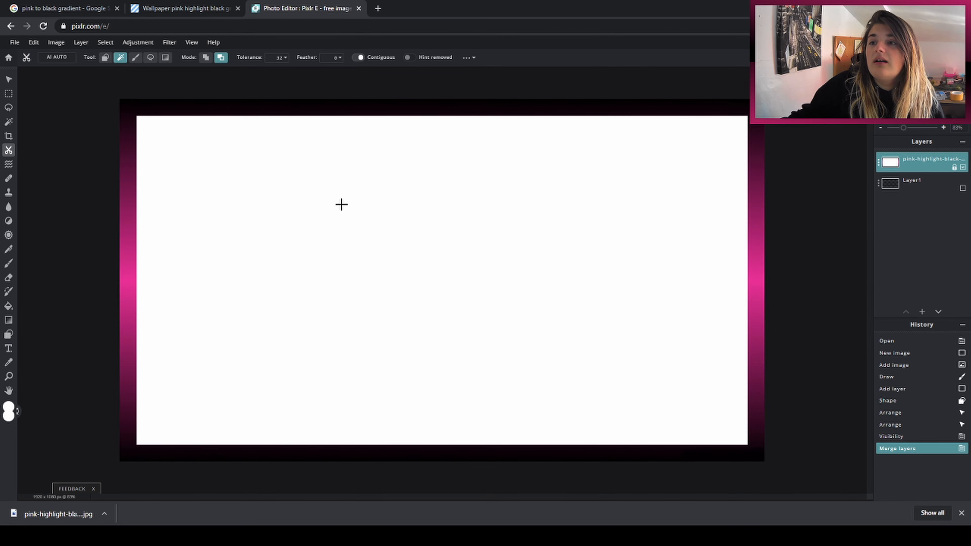
{"action": "left_click", "coordinate": [367, 252]}
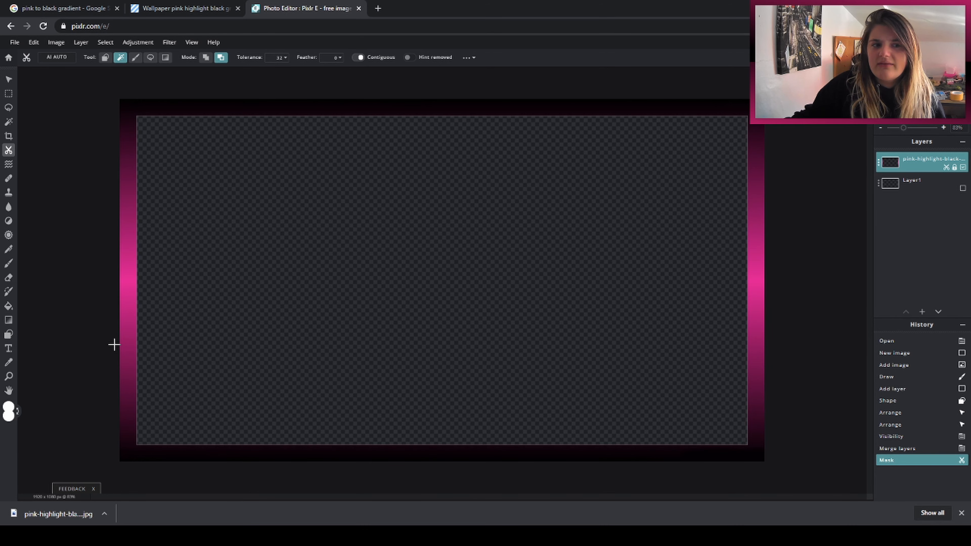
Step: Remove the thin leftover white lines along the inner edges of the gradient border with the Cutout wand
{"action": "scroll", "coordinate": [111, 345], "scroll_direction": "up", "scroll_amount": 2}
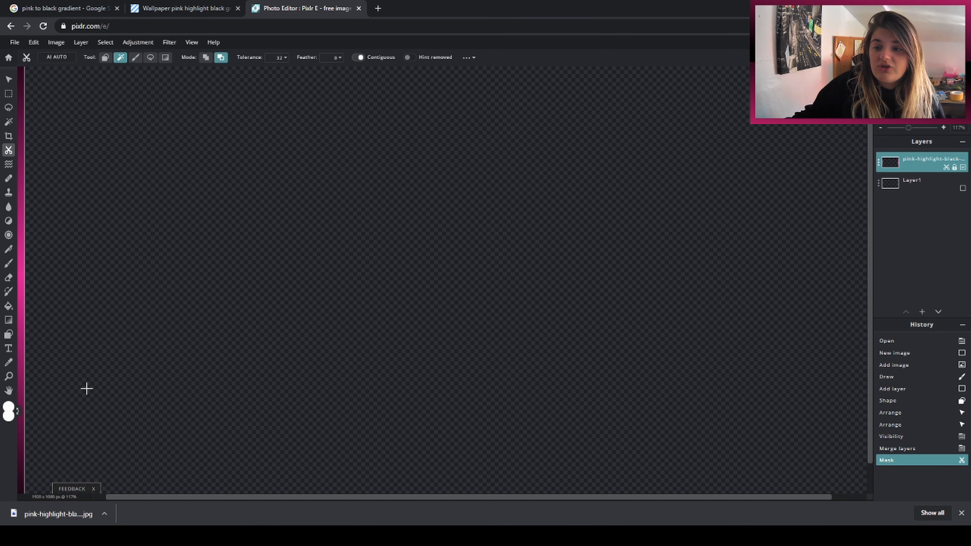
{"action": "scroll", "coordinate": [764, 260], "scroll_direction": "up", "scroll_amount": 2}
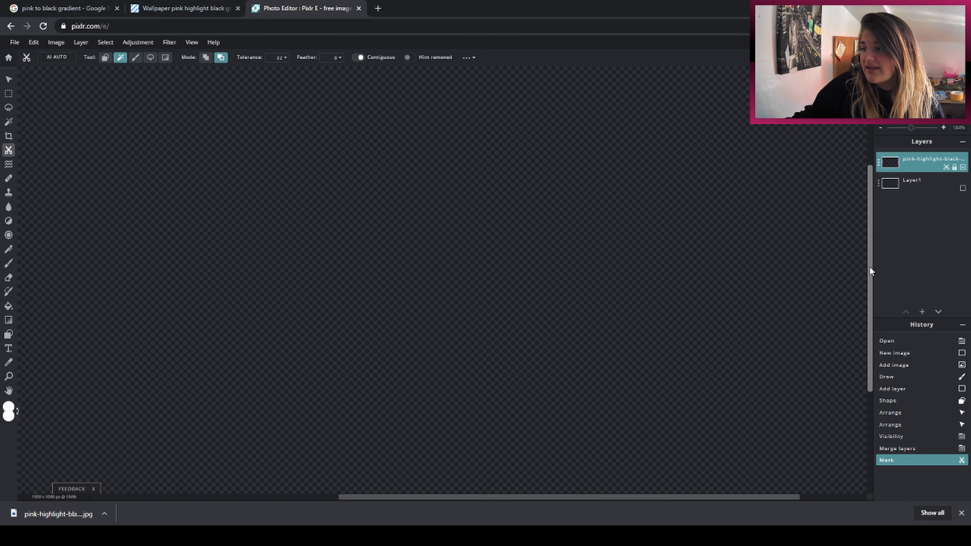
{"action": "left_click_drag", "start_coordinate": [870, 267], "coordinate": [846, 440]}
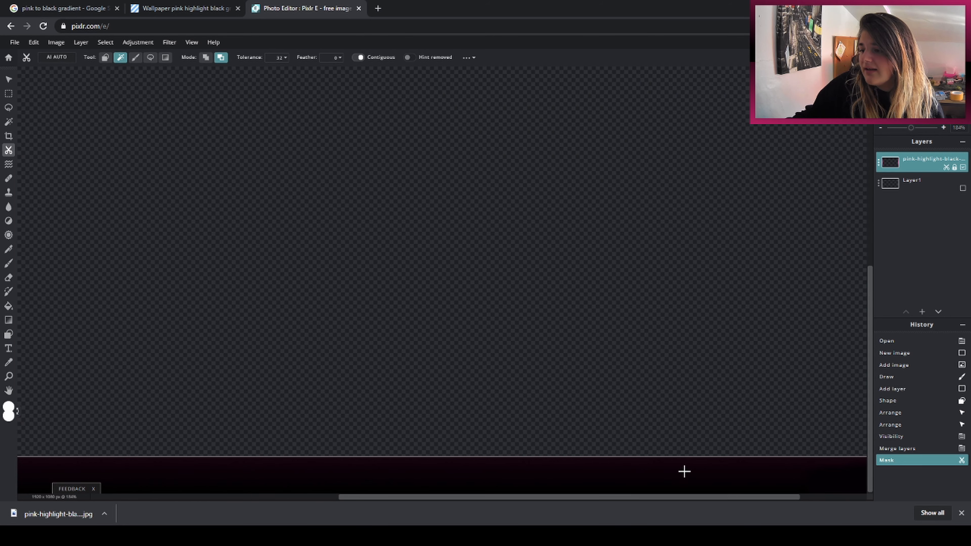
{"action": "scroll", "coordinate": [689, 474], "scroll_direction": "up", "scroll_amount": 3}
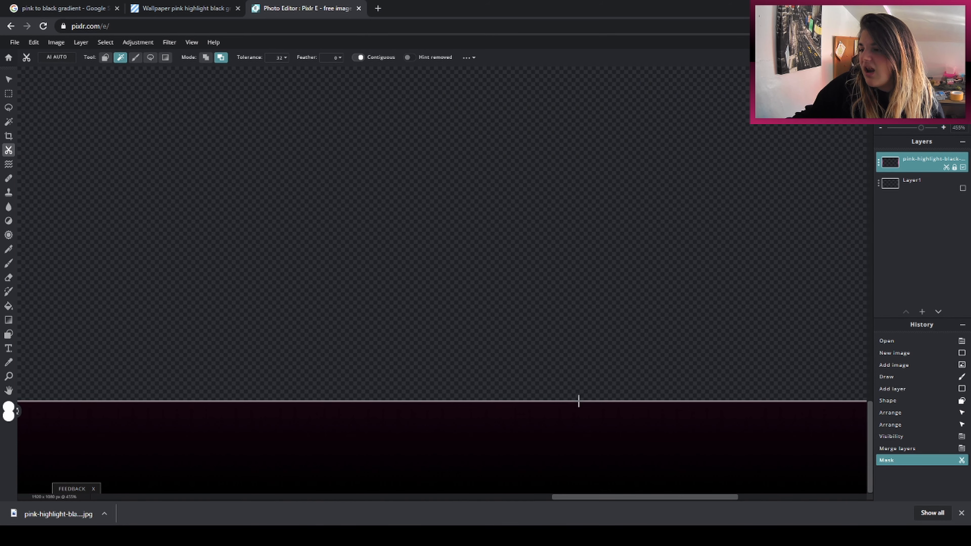
{"action": "left_click", "coordinate": [578, 401]}
{"action": "left_click_drag", "start_coordinate": [625, 497], "coordinate": [150, 449]}
{"action": "left_click_drag", "start_coordinate": [870, 437], "coordinate": [865, 384]}
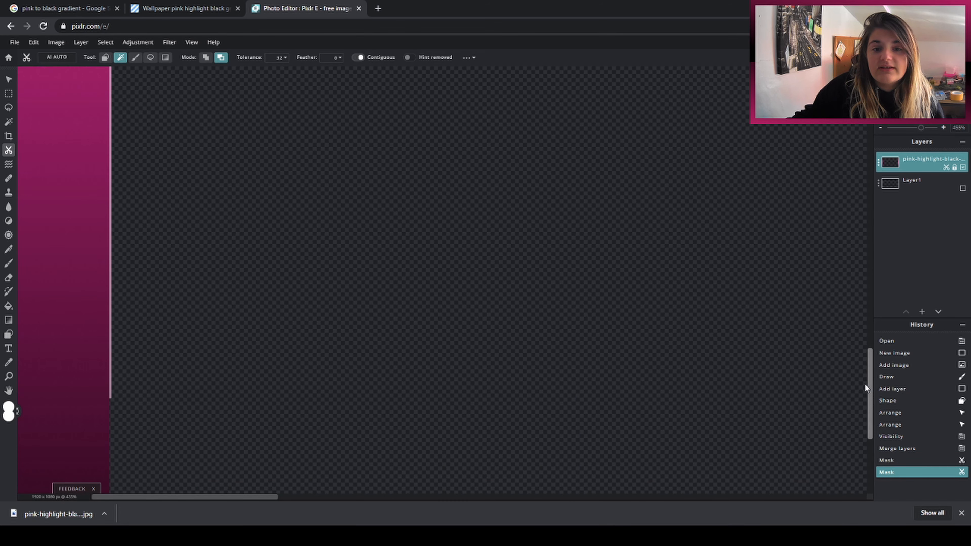
{"action": "left_click", "coordinate": [110, 329]}
{"action": "left_click_drag", "start_coordinate": [869, 390], "coordinate": [855, 258]}
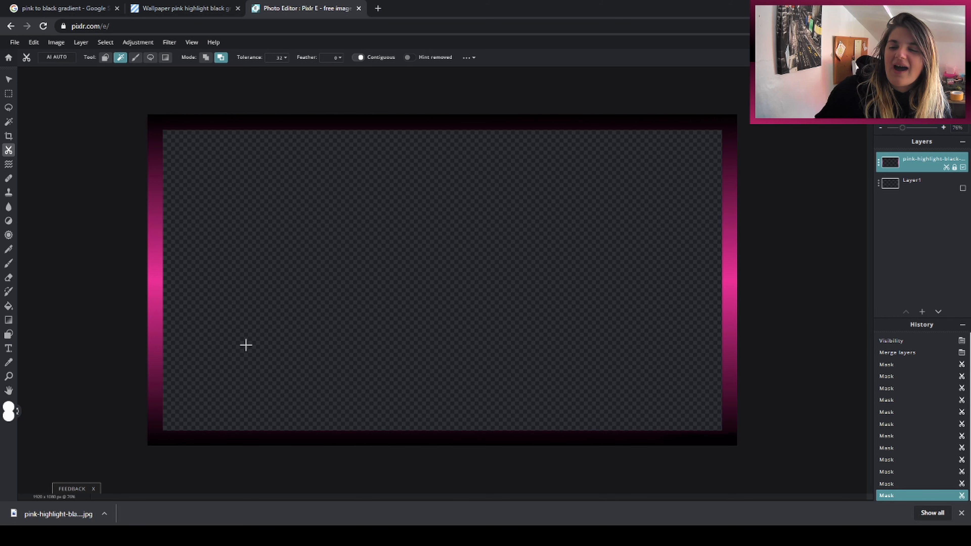
Step: Save the image as "black and pink new webcam" in JPG format at 100% quality and download it
{"action": "left_click", "coordinate": [14, 43]}
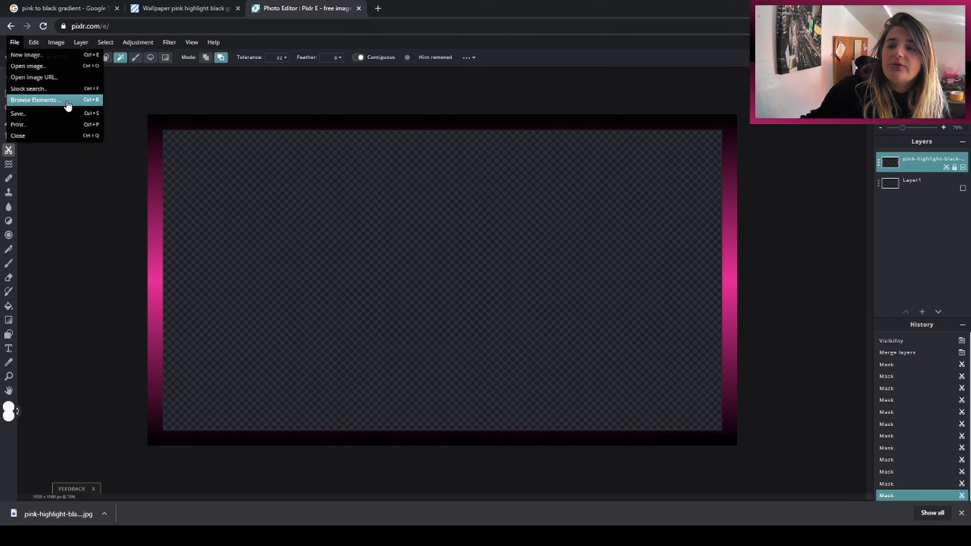
{"action": "left_click", "coordinate": [61, 113]}
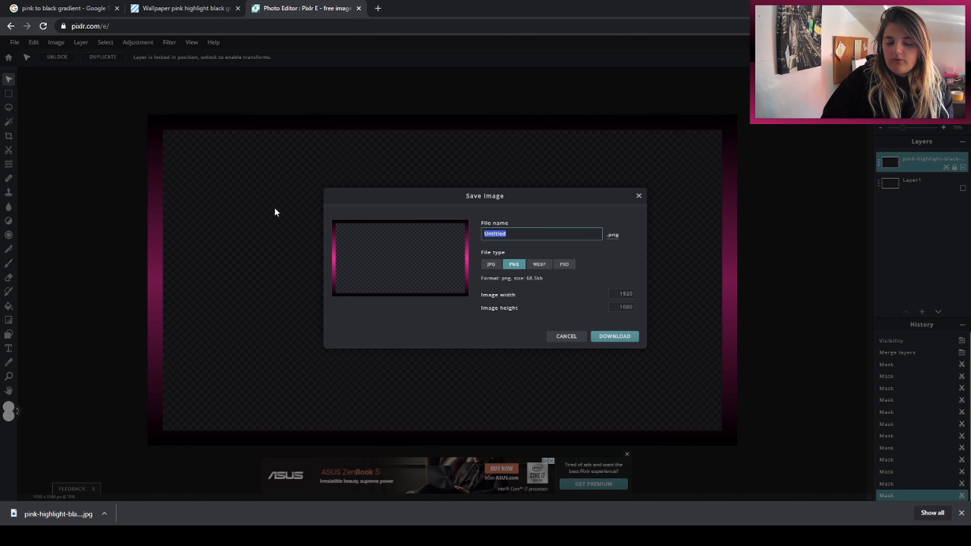
{"action": "type", "text": "black and p"}
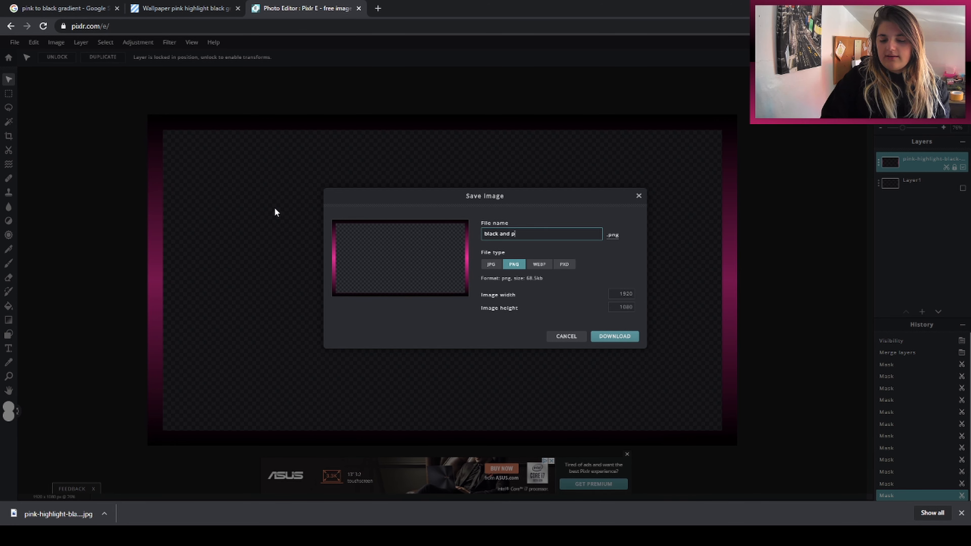
{"action": "type", "text": "ink new webcam"}
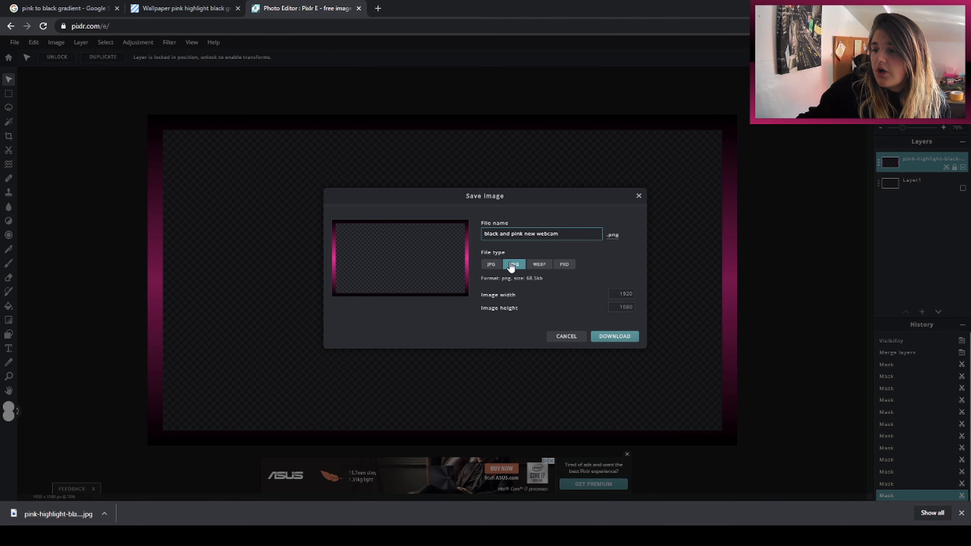
{"action": "left_click", "coordinate": [492, 267]}
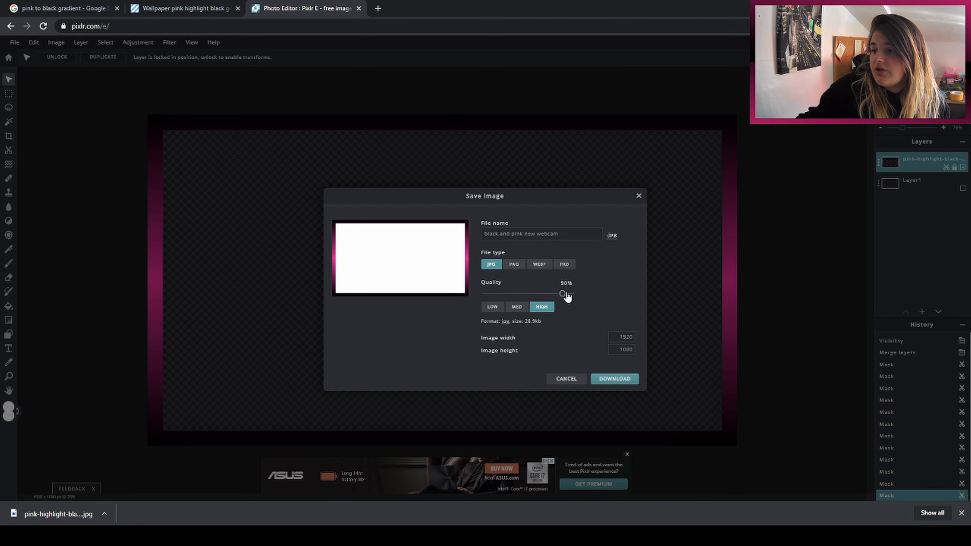
{"action": "left_click_drag", "start_coordinate": [564, 294], "coordinate": [611, 315]}
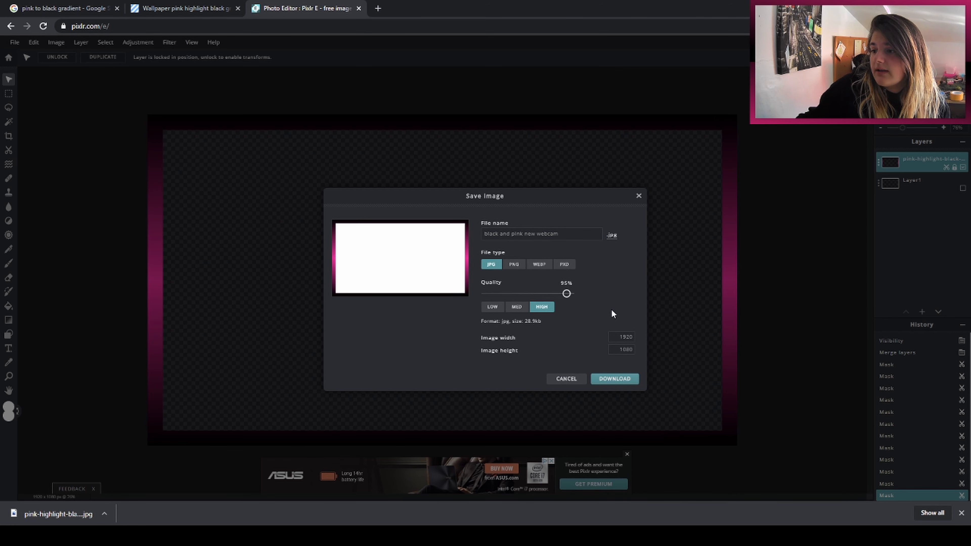
{"action": "left_click", "coordinate": [614, 381]}
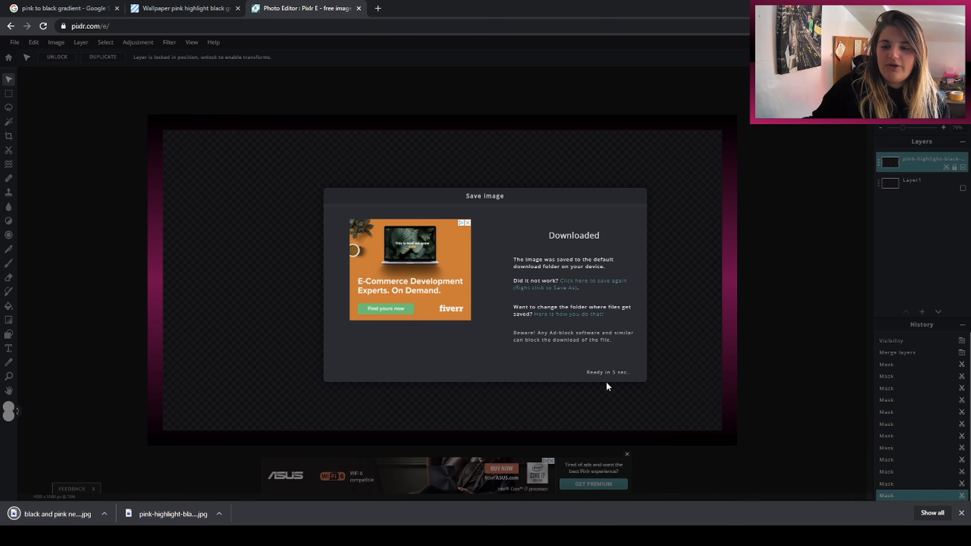